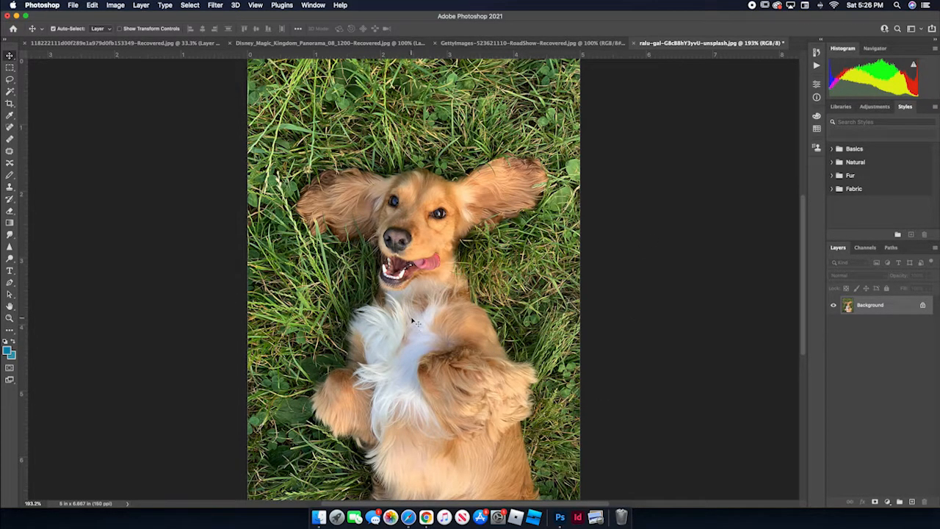
- Crop grass off the upper part of the dog photo, keeping the full width and a height of about 5.43 inches
{"action": "key", "text": "super+;"}
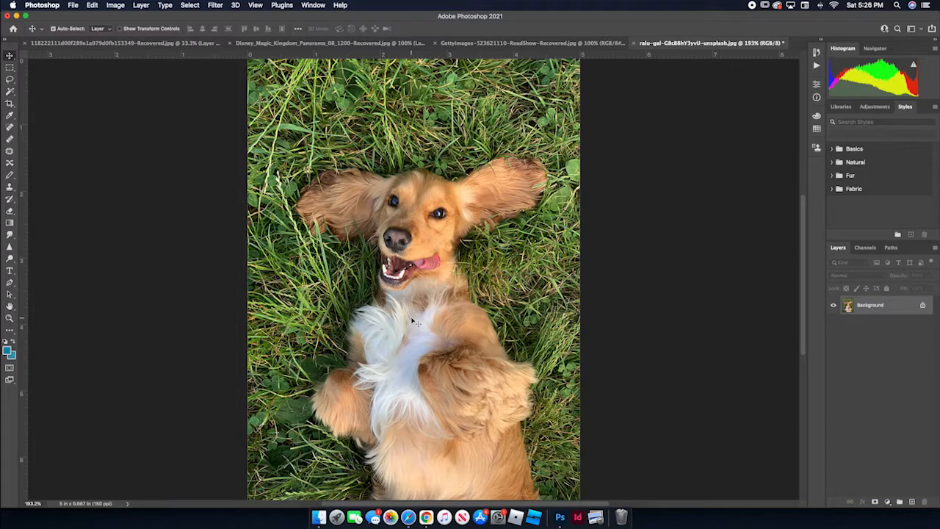
{"action": "left_click", "coordinate": [9, 104]}
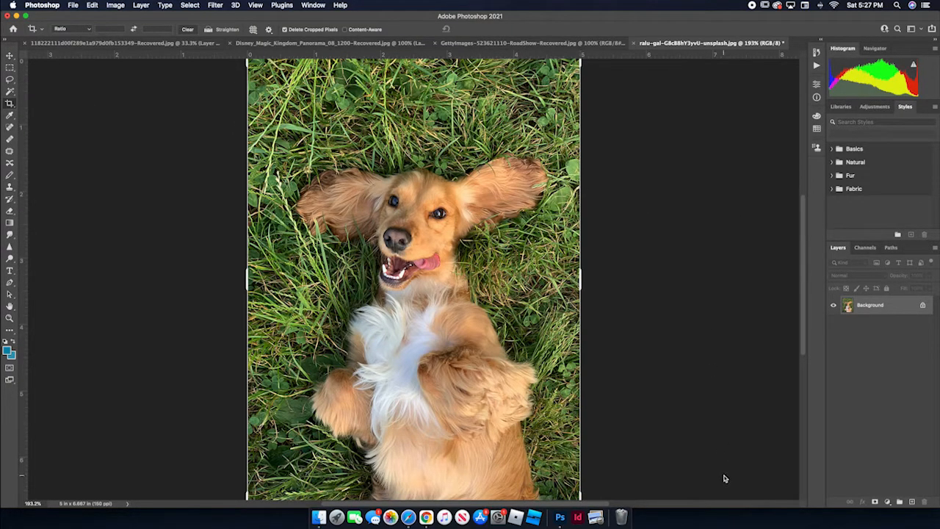
{"action": "left_click_drag", "start_coordinate": [803, 204], "coordinate": [803, 193]}
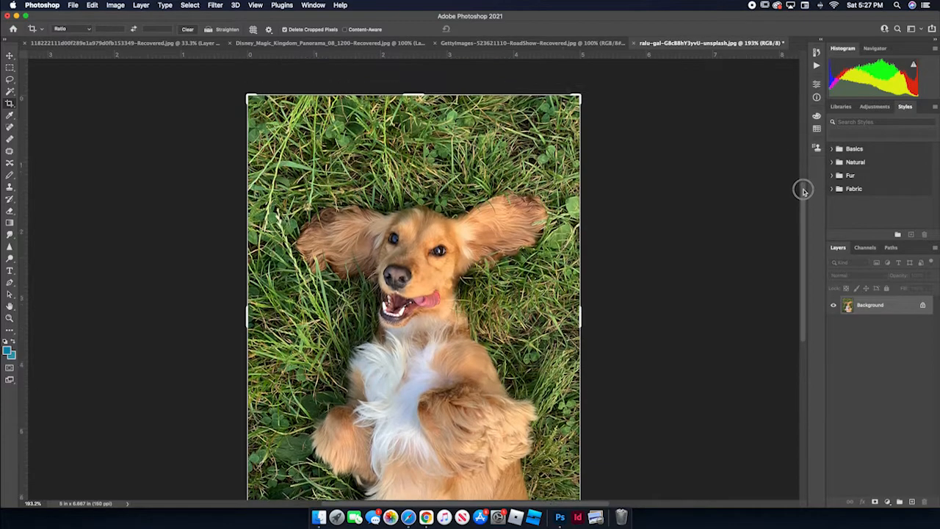
{"action": "left_click_drag", "start_coordinate": [578, 109], "coordinate": [579, 153]}
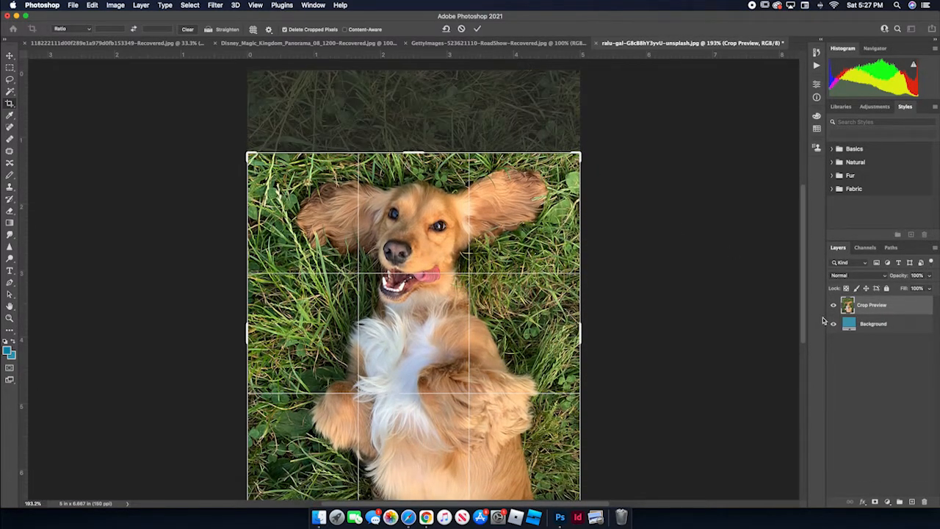
{"action": "left_click_drag", "start_coordinate": [805, 329], "coordinate": [805, 354]}
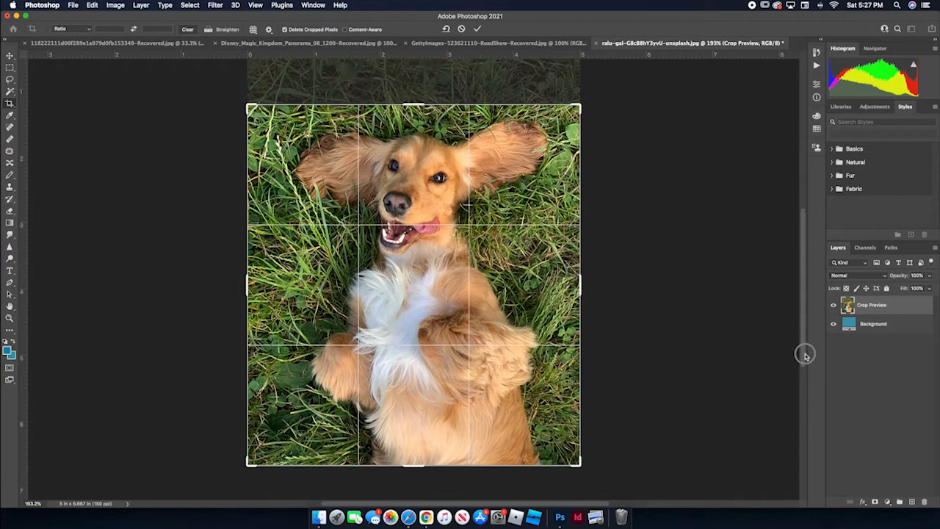
{"action": "double_click", "coordinate": [398, 348]}
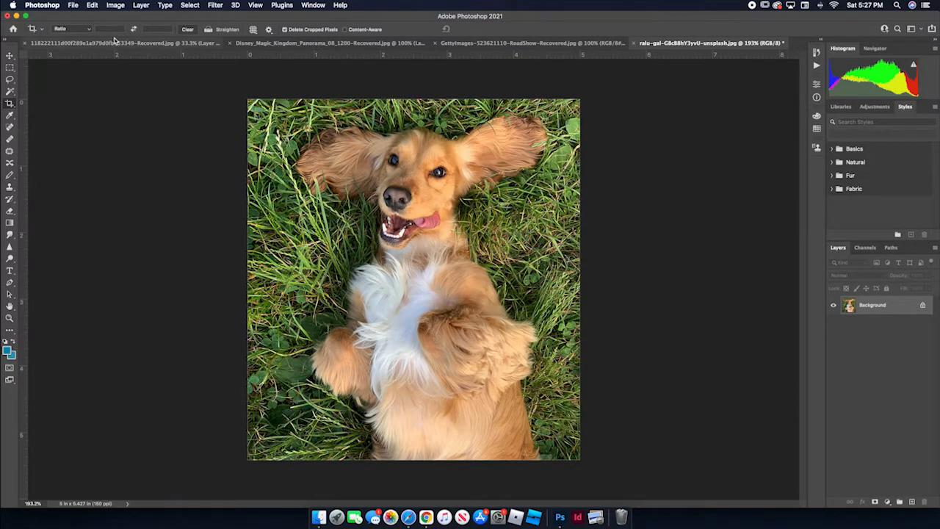
- Check the cropped photo's dimensions and resolution in the Image Size settings without changing them
{"action": "left_click", "coordinate": [115, 5]}
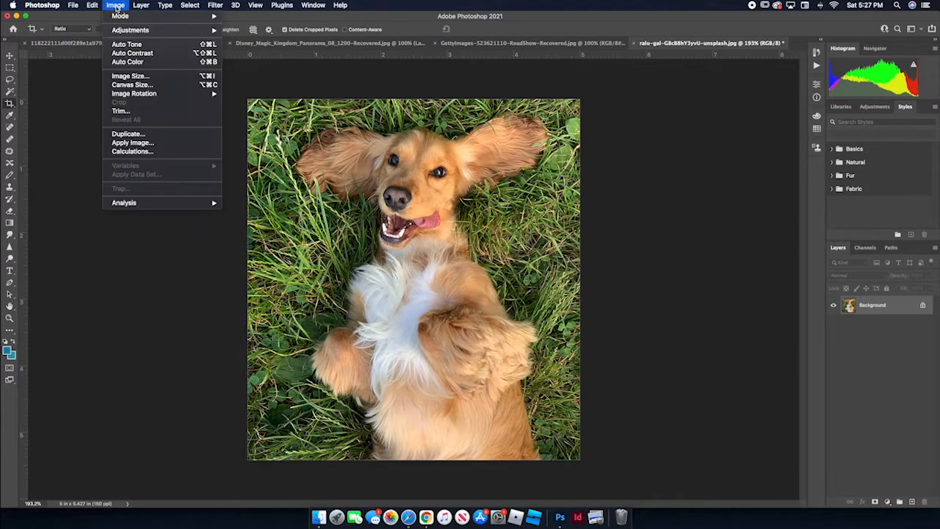
{"action": "left_click", "coordinate": [130, 75]}
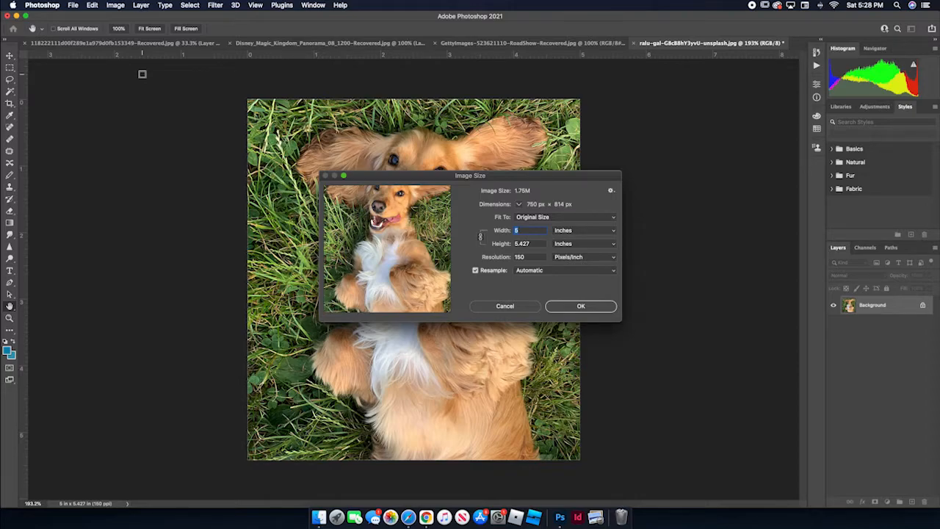
{"action": "left_click", "coordinate": [575, 307]}
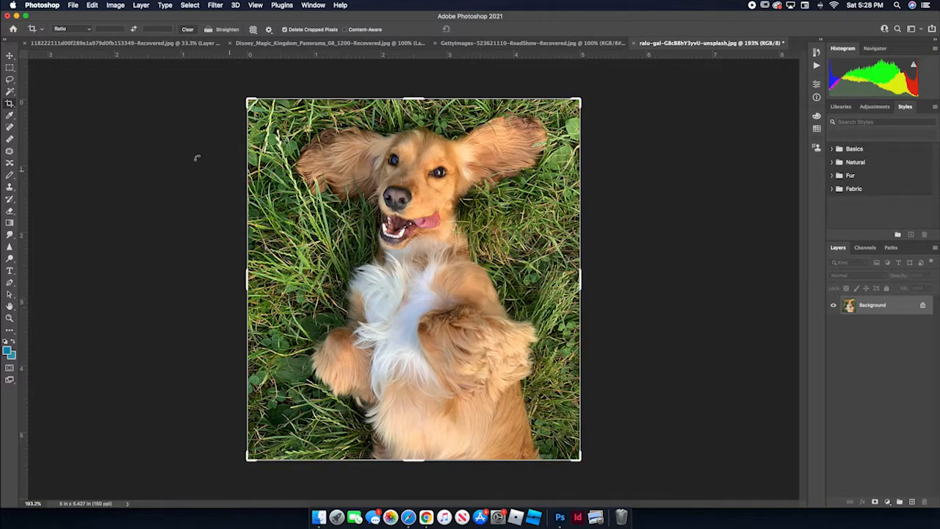
{"action": "left_click", "coordinate": [9, 67]}
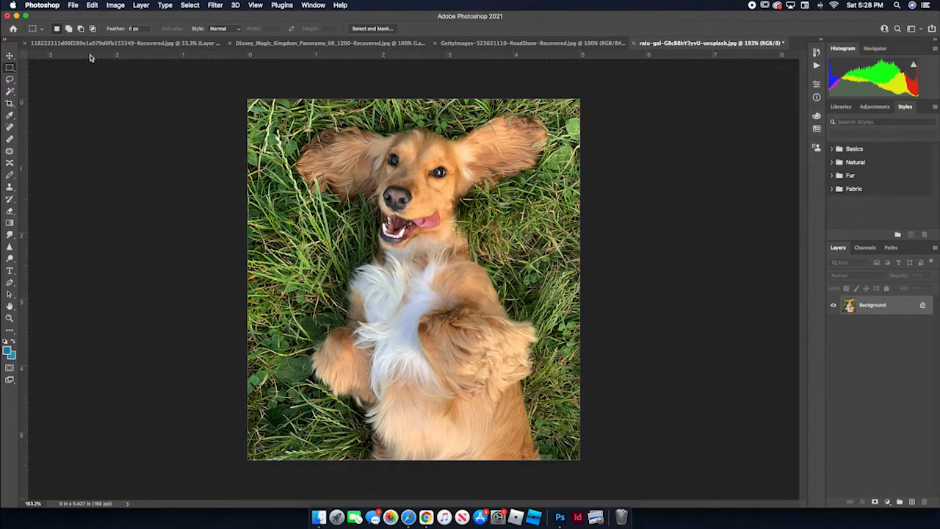
- Start a new document and set its size to 10 inches wide by 17 inches high
{"action": "left_click", "coordinate": [72, 8]}
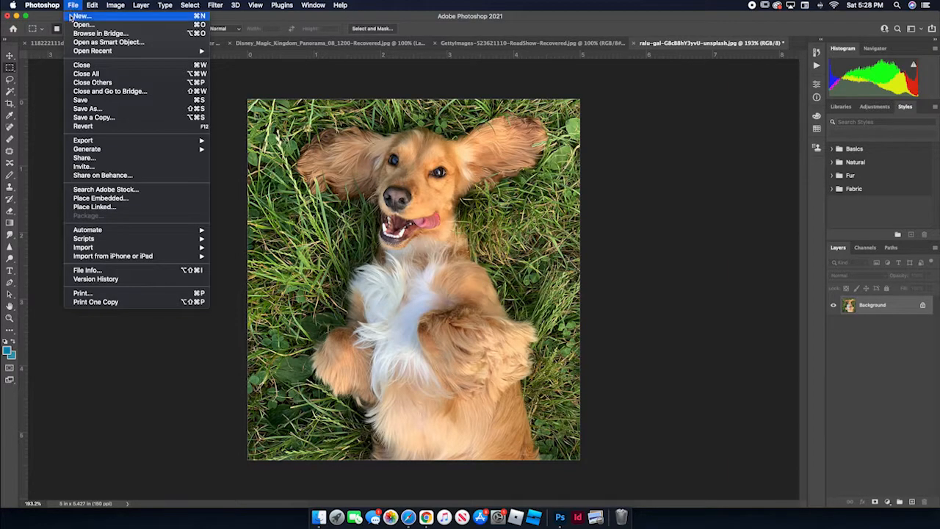
{"action": "left_click", "coordinate": [73, 17]}
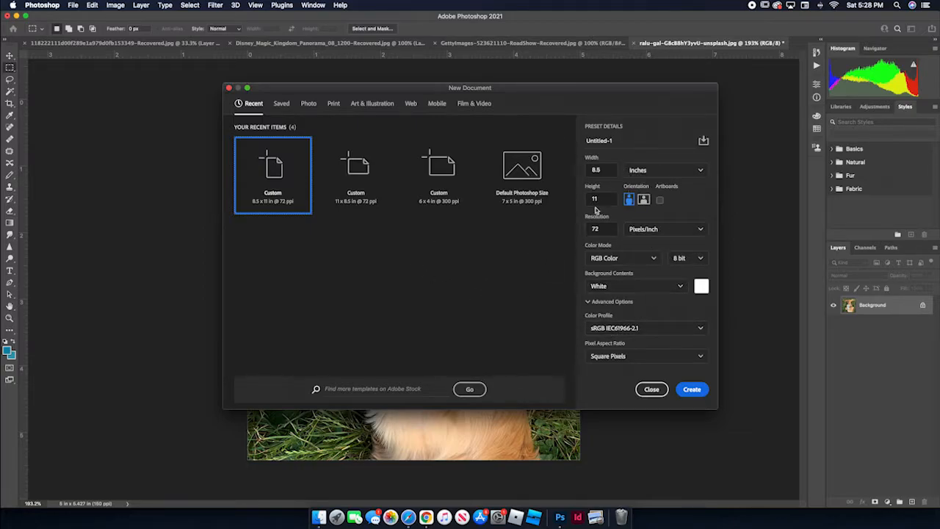
{"action": "left_click", "coordinate": [653, 172]}
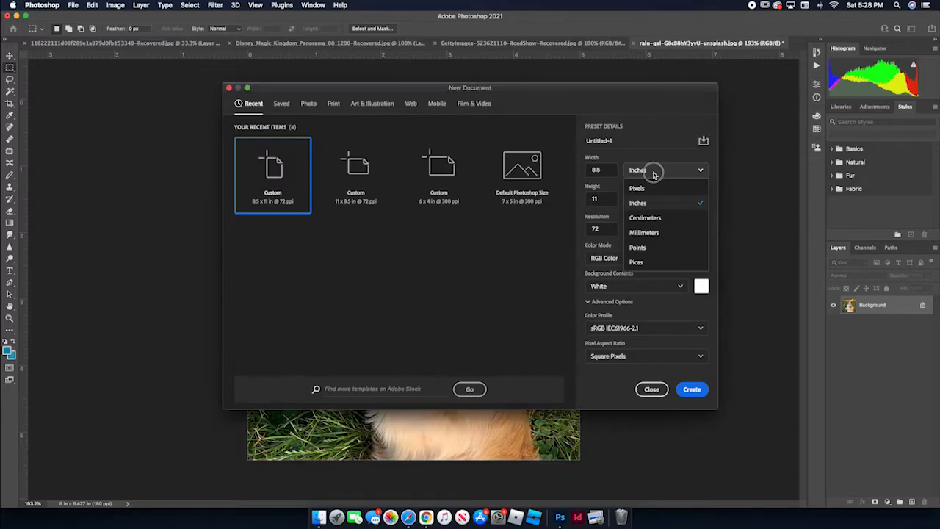
{"action": "left_click", "coordinate": [653, 172]}
{"action": "left_click_drag", "start_coordinate": [611, 171], "coordinate": [577, 170]}
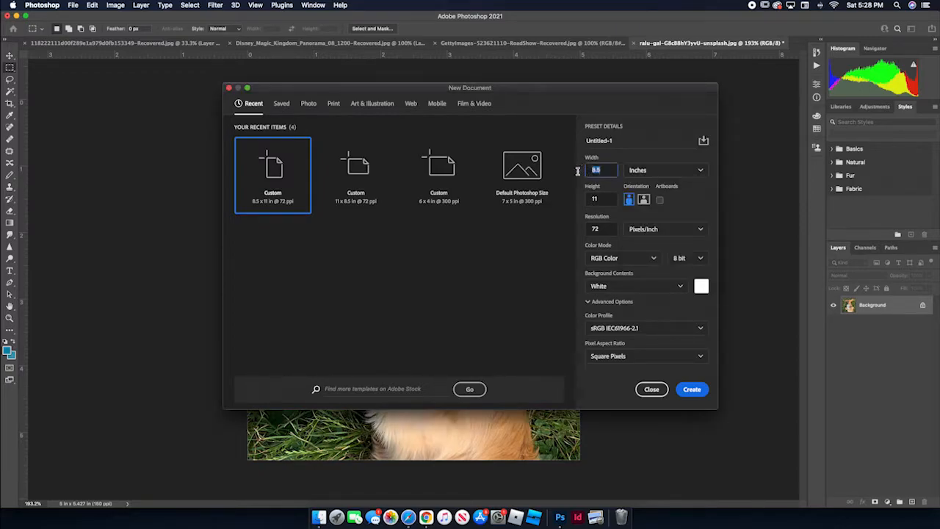
{"action": "type", "text": "10"}
{"action": "key", "text": "Tab"}
{"action": "type", "text": "17"}
- Set the new document's resolution to 150 pixels/inch with transparent background contents, and create it
{"action": "left_click", "coordinate": [608, 230]}
{"action": "type", "text": "150"}
{"action": "left_click", "coordinate": [607, 287]}
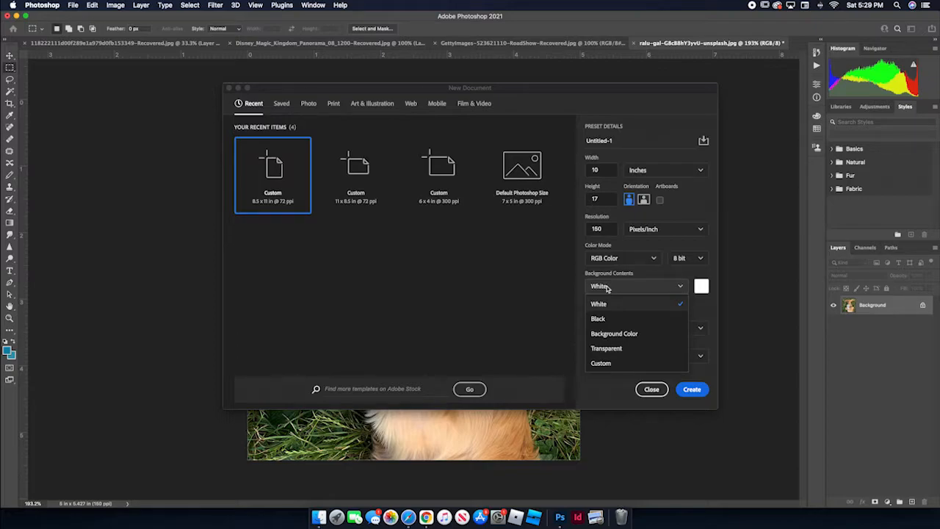
{"action": "left_click", "coordinate": [611, 348]}
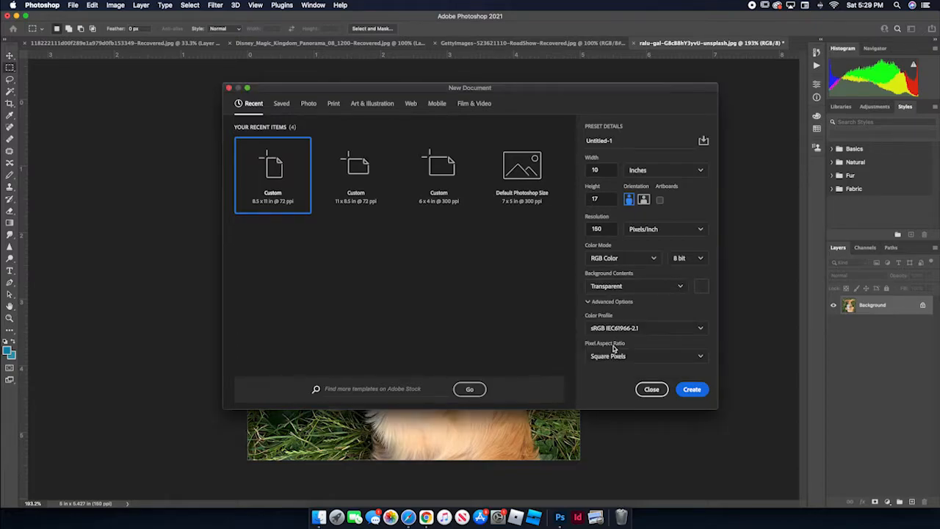
{"action": "left_click", "coordinate": [694, 389]}
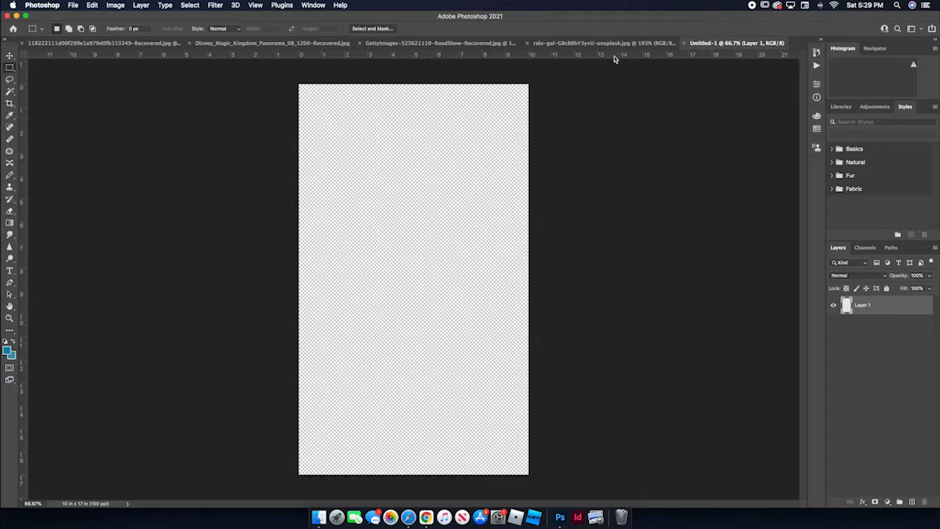
- Return to the cropped dog photo, select the entire image and copy it
{"action": "left_click", "coordinate": [584, 44]}
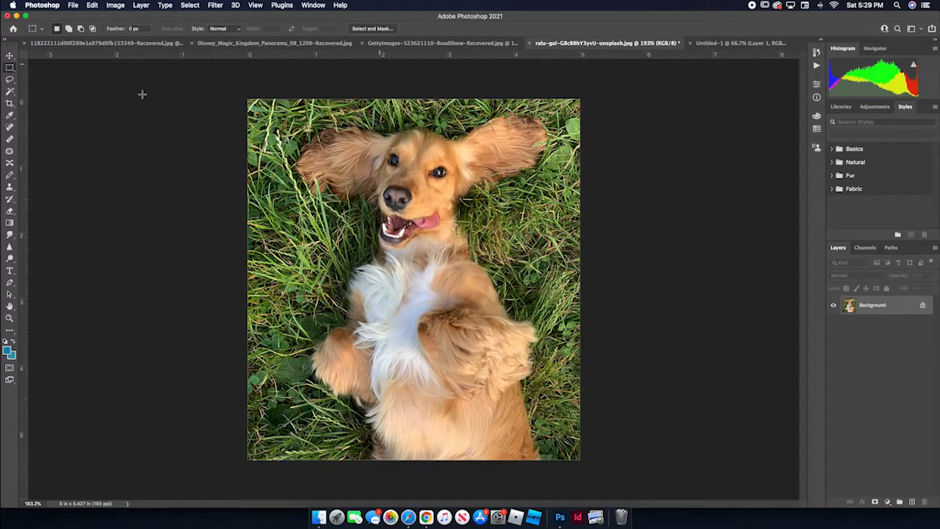
{"action": "left_click", "coordinate": [9, 56]}
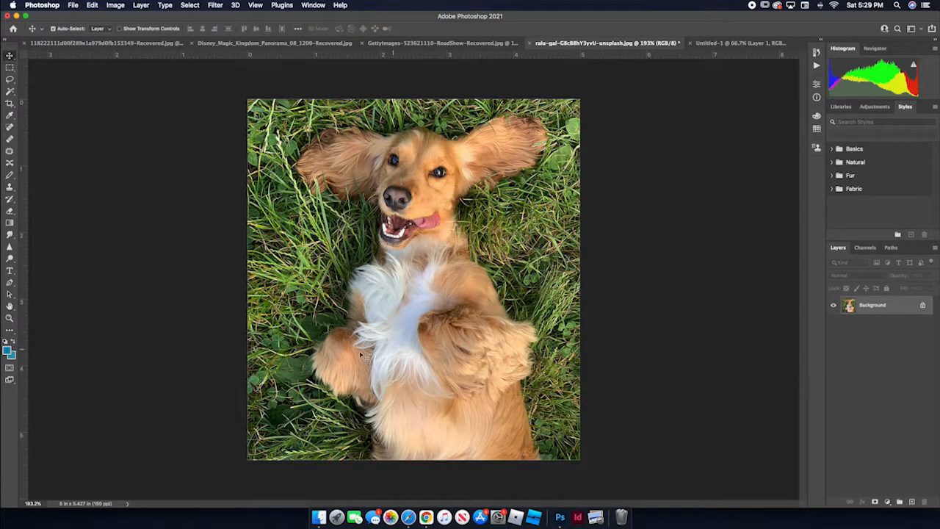
{"action": "left_click", "coordinate": [9, 67]}
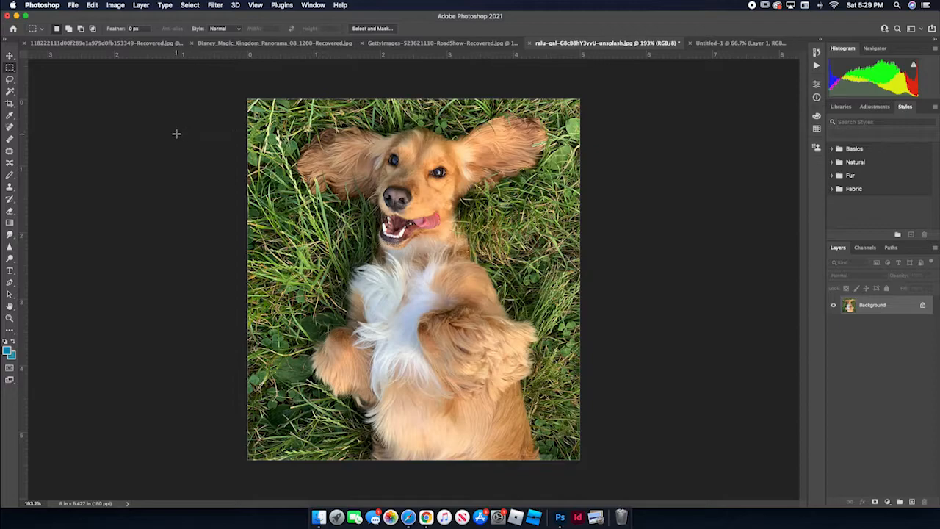
{"action": "key", "text": "super+a"}
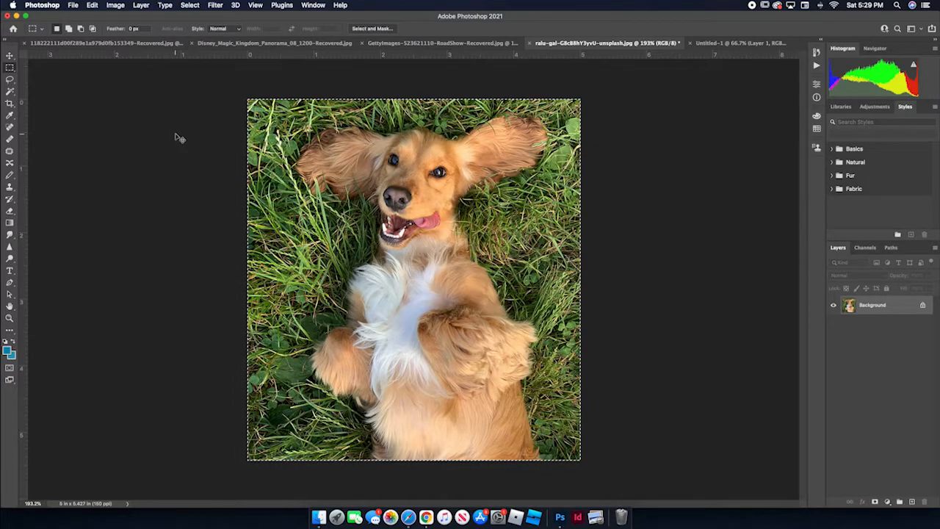
{"action": "key", "text": "super+c"}
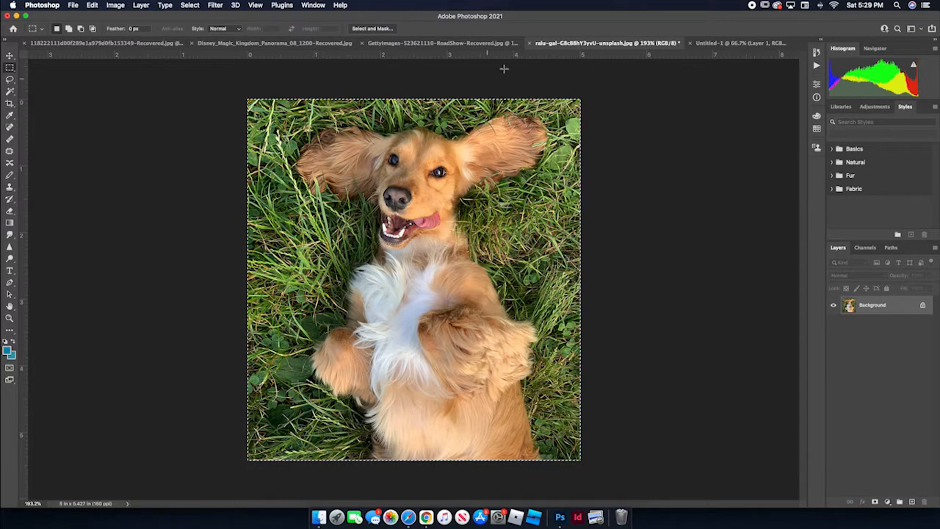
- Paste the dog photo into the blank Untitled-1 document and move it snugly into the canvas's upper-left corner
{"action": "left_click", "coordinate": [739, 42]}
{"action": "key", "text": "super+v"}
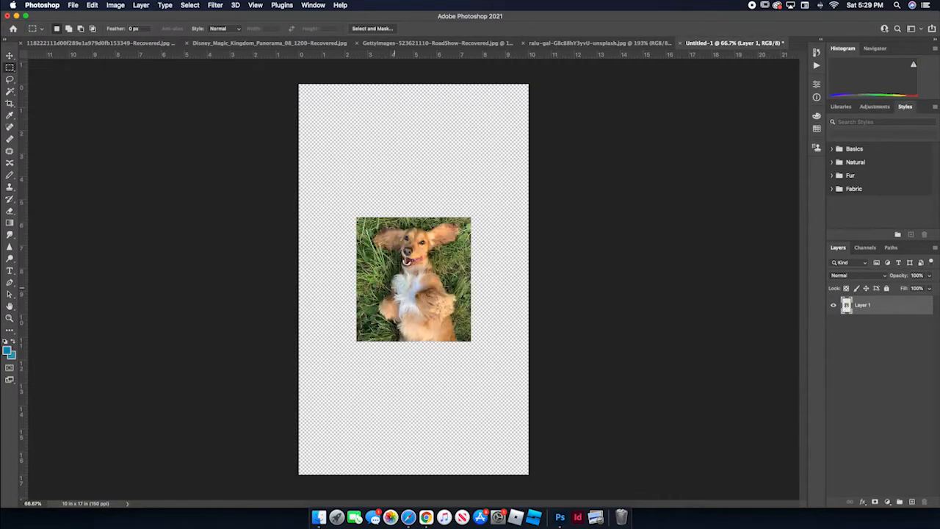
{"action": "left_click", "coordinate": [11, 56]}
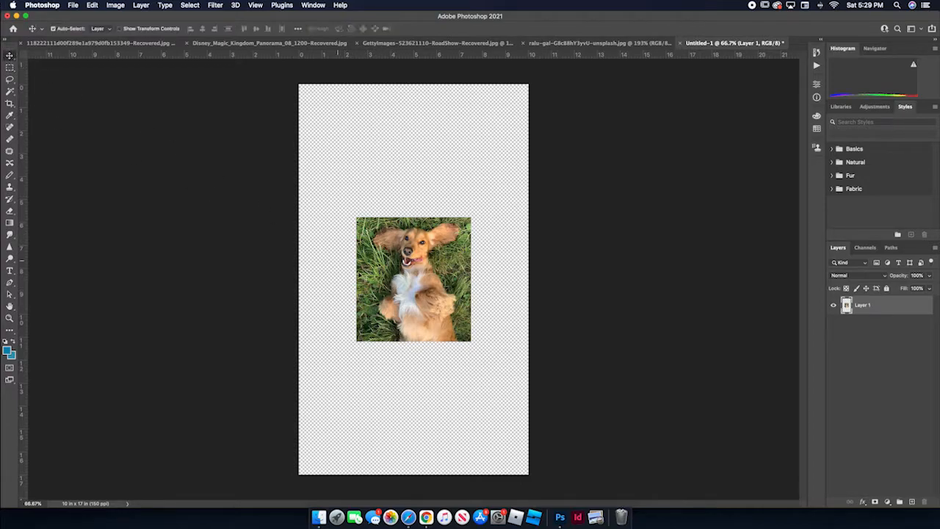
{"action": "left_click_drag", "start_coordinate": [399, 273], "coordinate": [342, 149]}
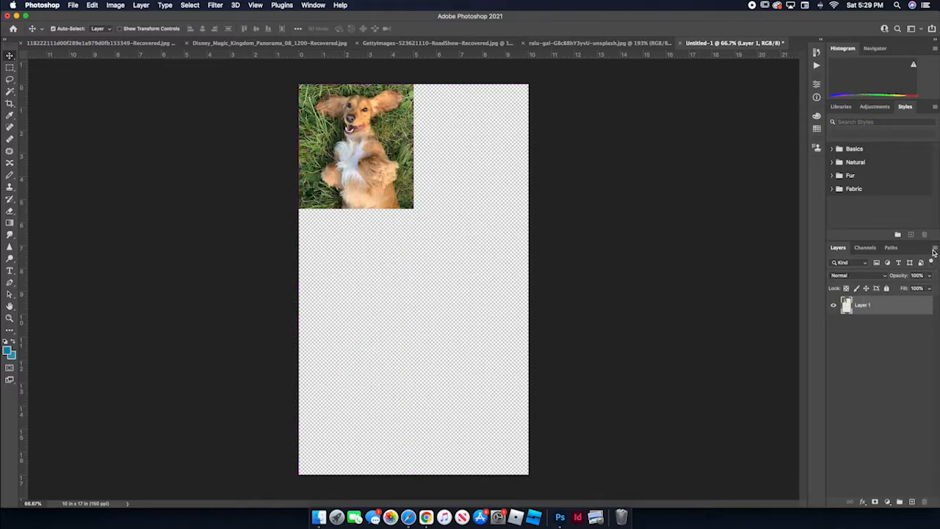
- Paste five more copies of the dog photo and move the topmost copy into the canvas's upper-right corner
{"action": "left_click", "coordinate": [935, 250]}
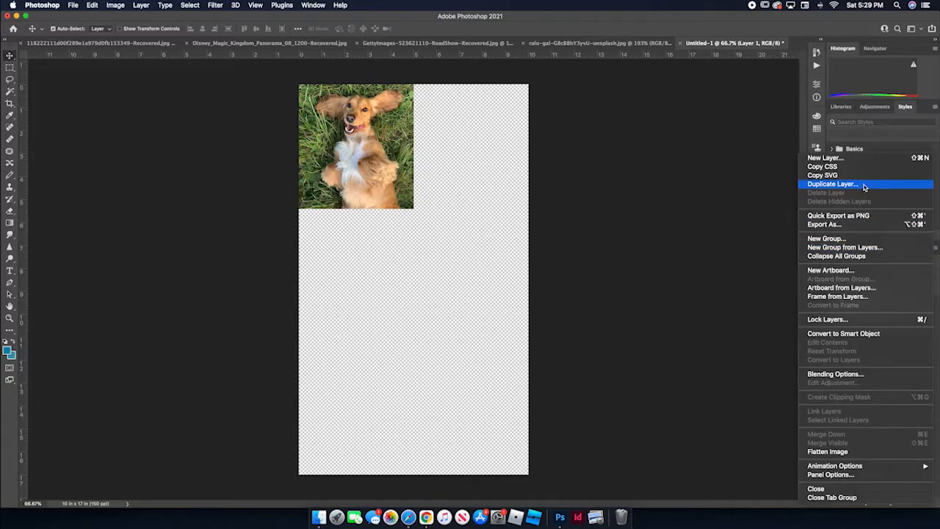
{"action": "left_click", "coordinate": [498, 266]}
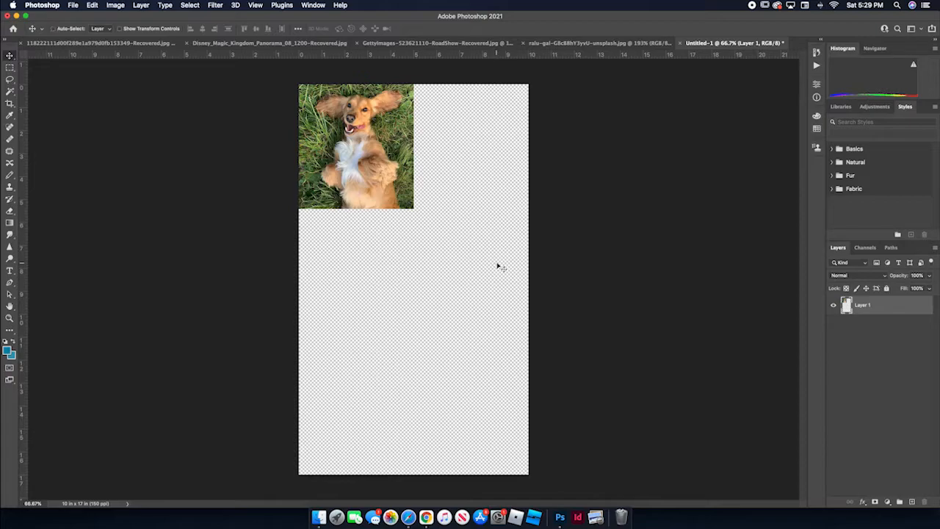
{"action": "key", "text": "super+v"}
{"action": "key", "text": "super+v"}
{"action": "key", "text": "super+v"}
{"action": "key", "text": "super+v"}
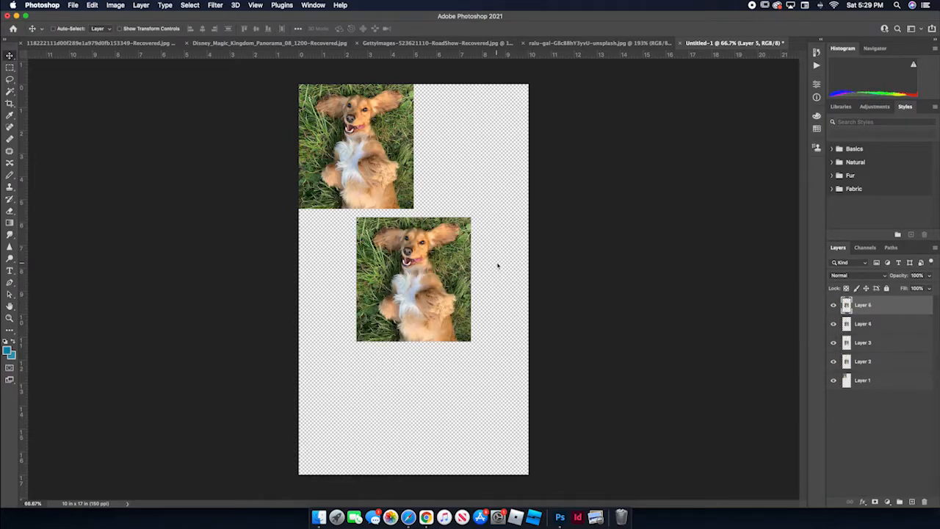
{"action": "key", "text": "super+v"}
{"action": "left_click_drag", "start_coordinate": [402, 299], "coordinate": [460, 166]}
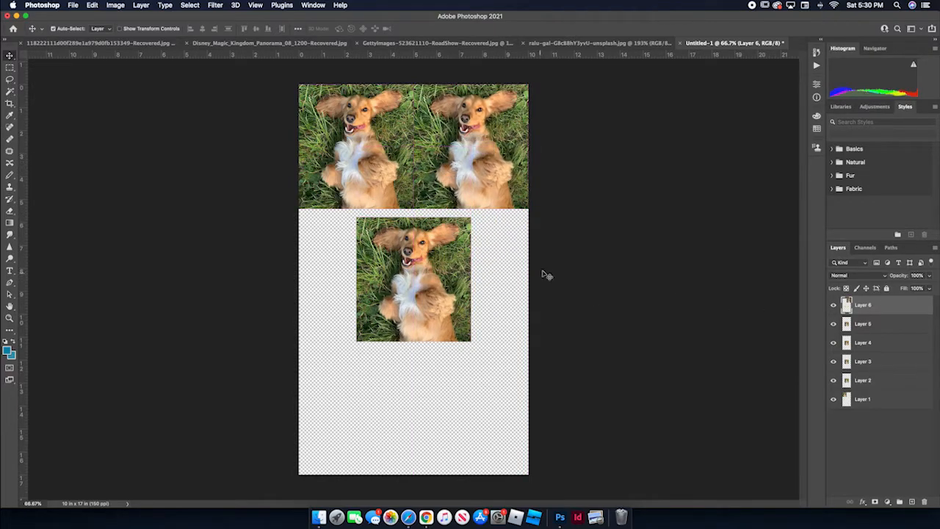
- Arrange the Layer 5 and Layer 4 copies side by side as a second row directly beneath the first pair
{"action": "left_click", "coordinate": [881, 326]}
{"action": "left_click_drag", "start_coordinate": [415, 277], "coordinate": [355, 269]}
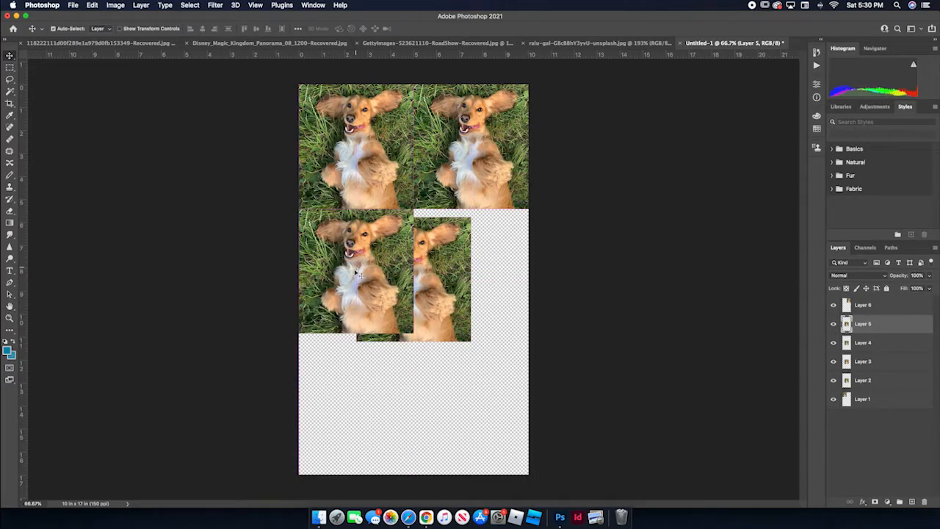
{"action": "left_click", "coordinate": [874, 345]}
{"action": "left_click_drag", "start_coordinate": [449, 309], "coordinate": [507, 301]}
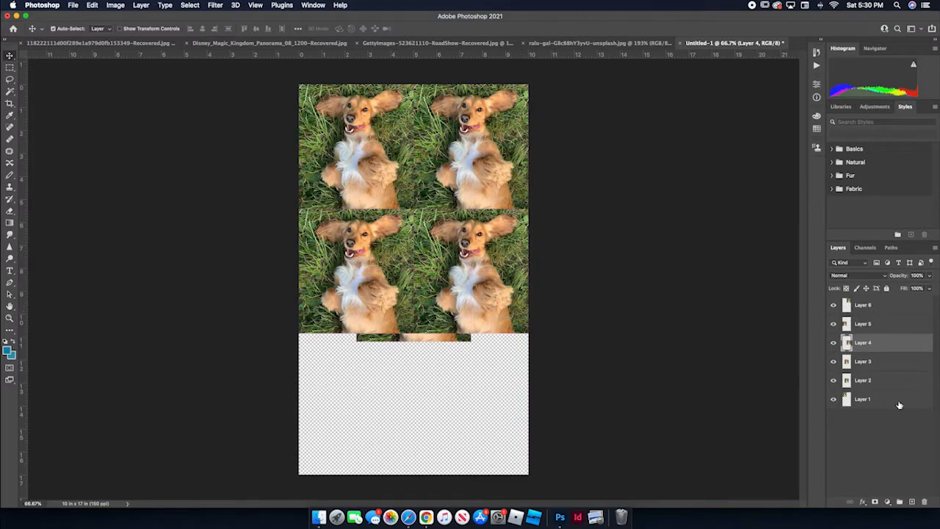
- Arrange the Layer 3 and Layer 2 copies side by side as a third row directly beneath the second pair
{"action": "left_click", "coordinate": [866, 363]}
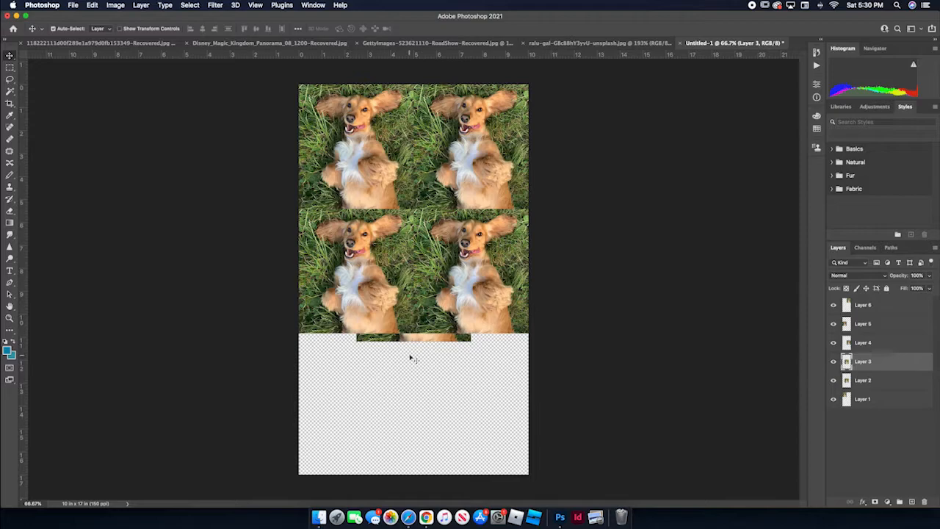
{"action": "left_click_drag", "start_coordinate": [394, 344], "coordinate": [336, 461]}
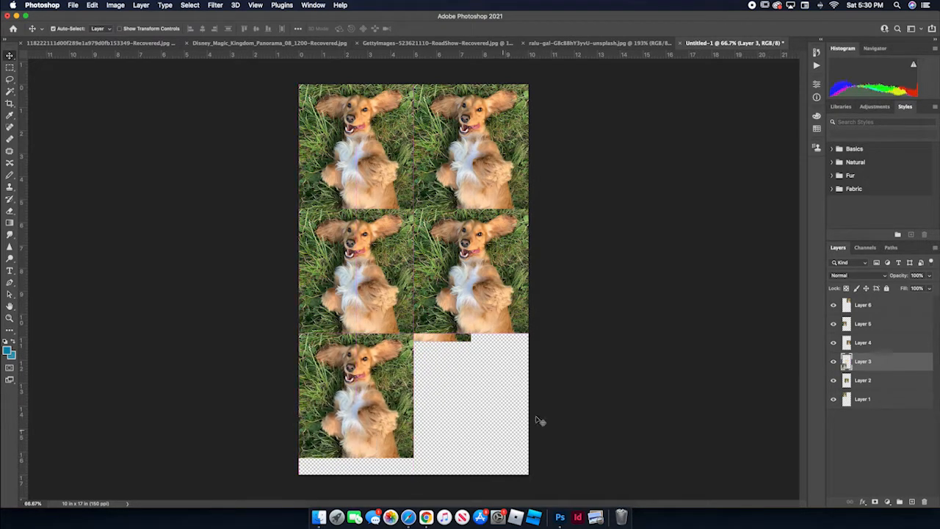
{"action": "left_click", "coordinate": [890, 381]}
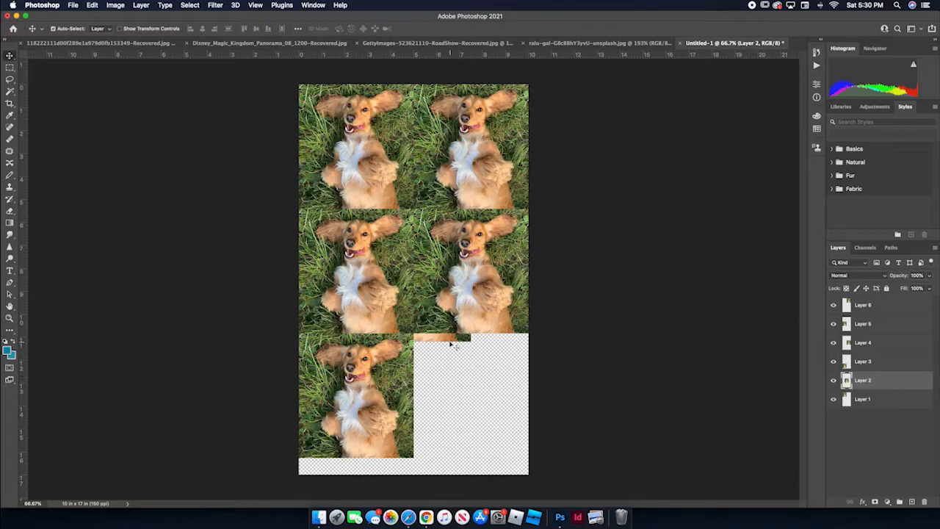
{"action": "left_click_drag", "start_coordinate": [449, 344], "coordinate": [507, 457]}
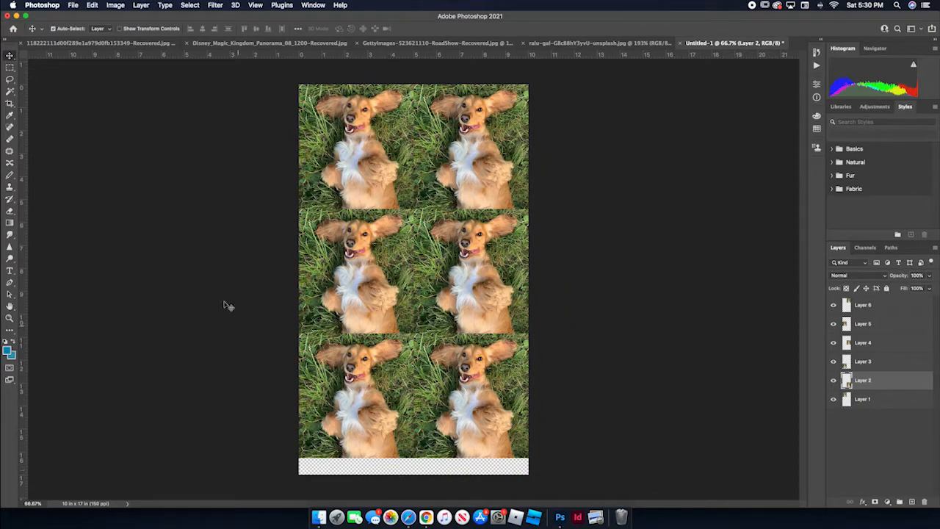
- Crop off the transparent strip below the third row of dog photos, making the canvas about 16.28 inches tall
{"action": "left_click", "coordinate": [11, 103]}
{"action": "left_click_drag", "start_coordinate": [416, 475], "coordinate": [420, 474]}
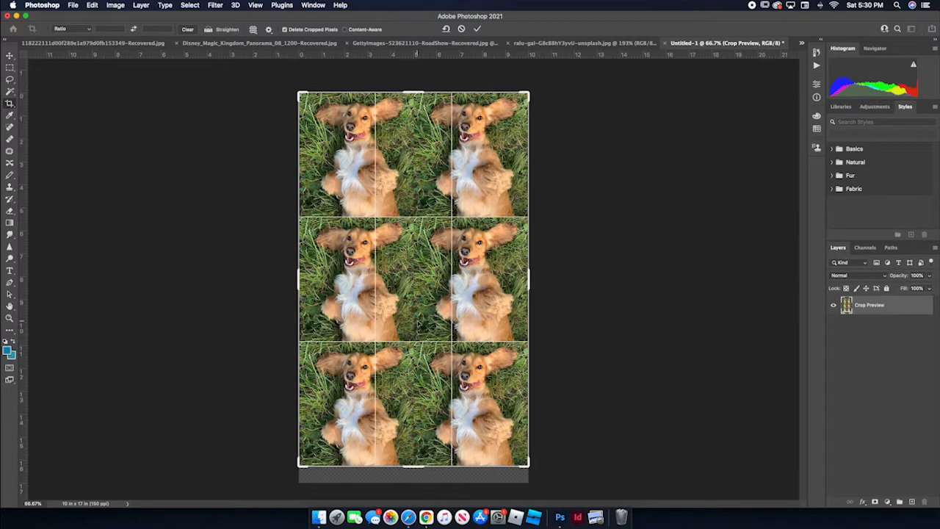
{"action": "key", "text": "Return"}
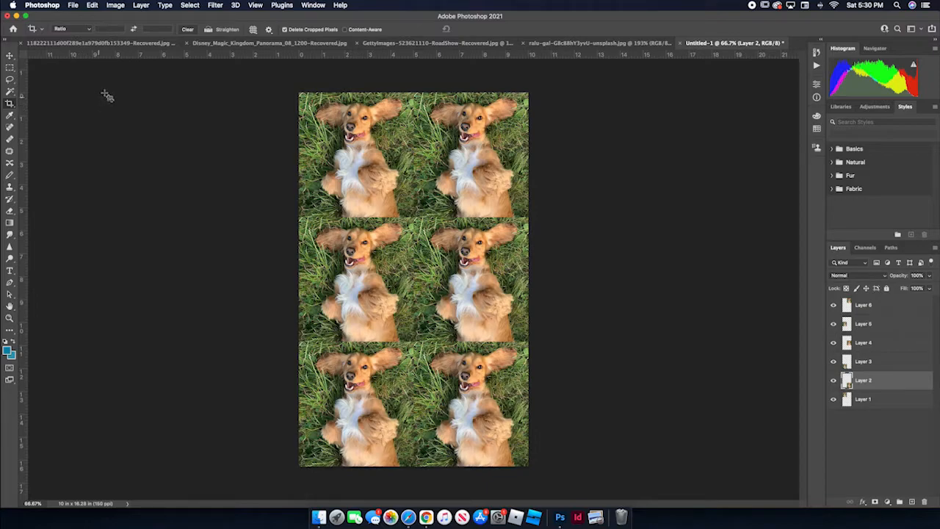
{"action": "left_click", "coordinate": [114, 6]}
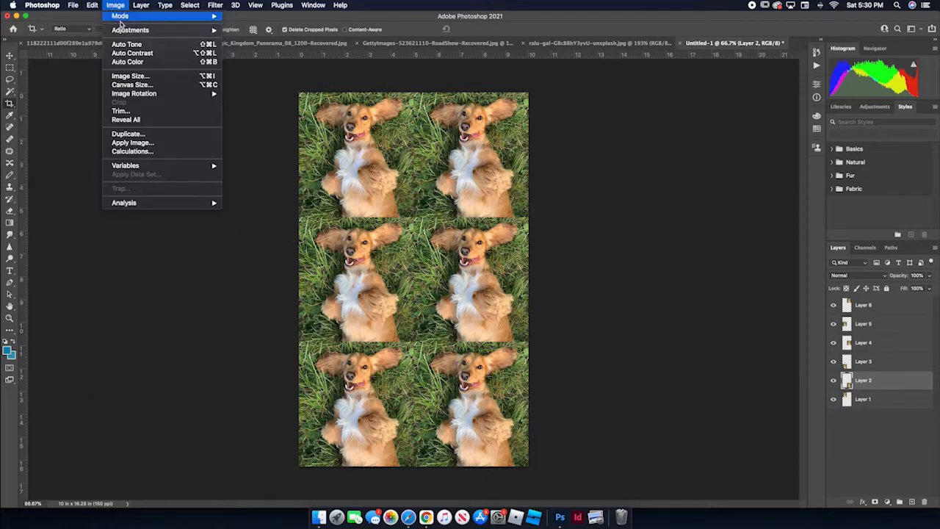
{"action": "mouse_move", "coordinate": [124, 31]}
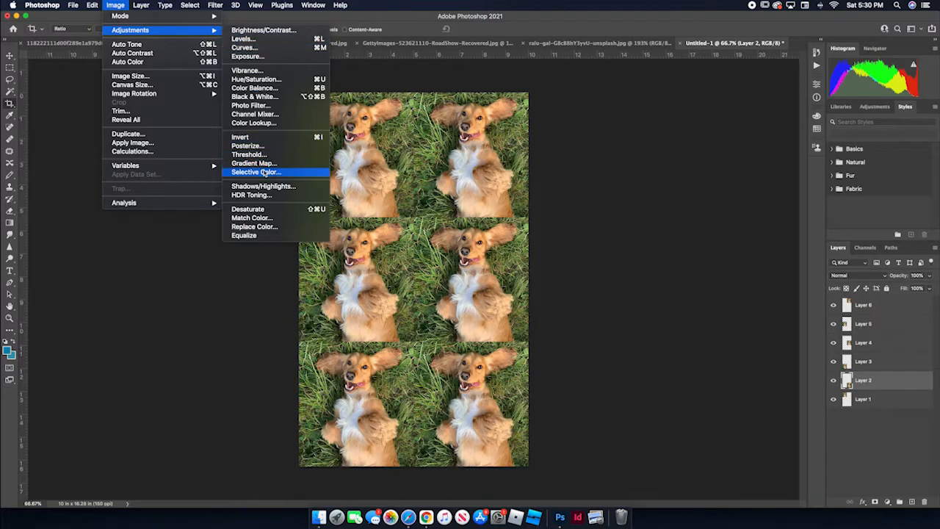
{"action": "left_click", "coordinate": [580, 171]}
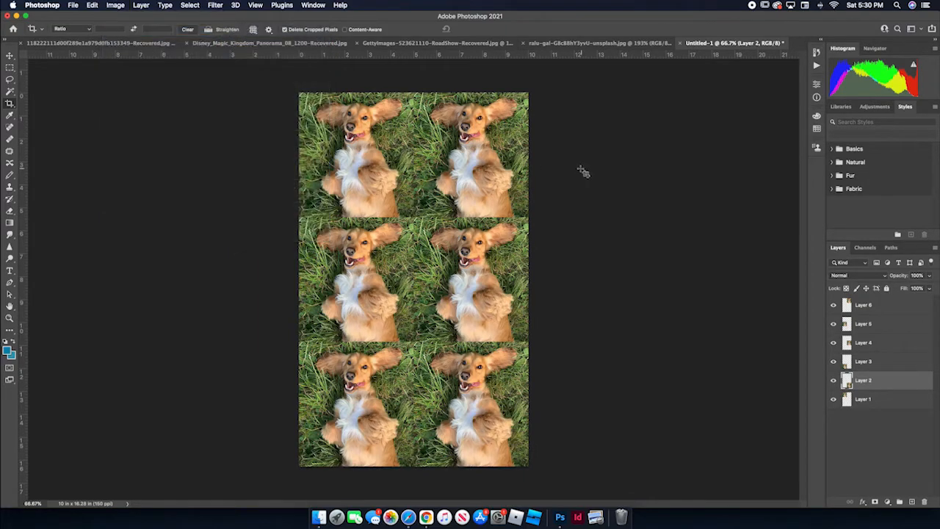
- Apply a Brightness/Contrast adjustment to the Layer 6 copy with brightness 48 and contrast 85
{"action": "left_click", "coordinate": [873, 311]}
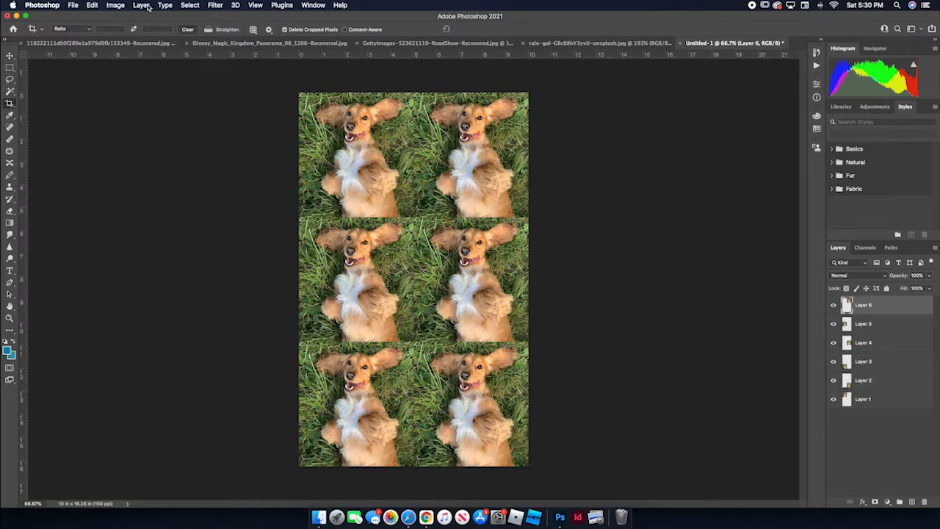
{"action": "left_click", "coordinate": [114, 6]}
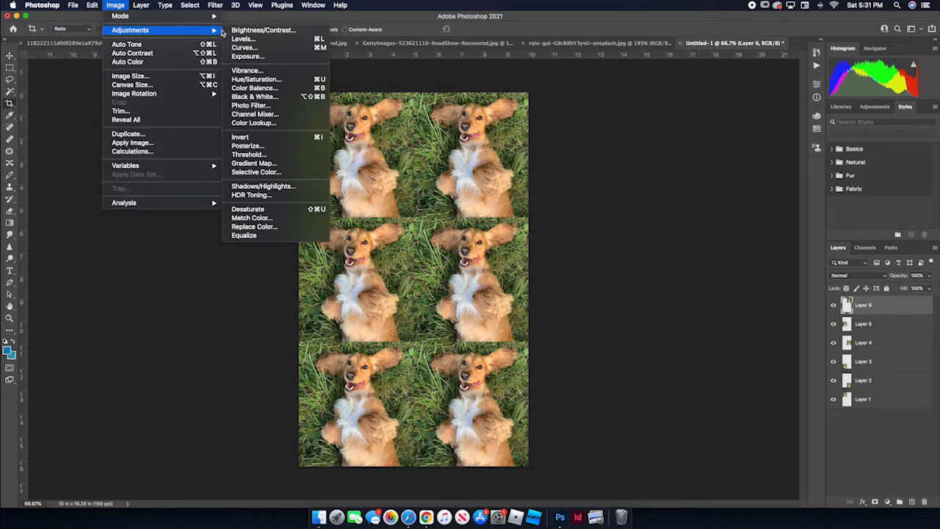
{"action": "left_click", "coordinate": [260, 31]}
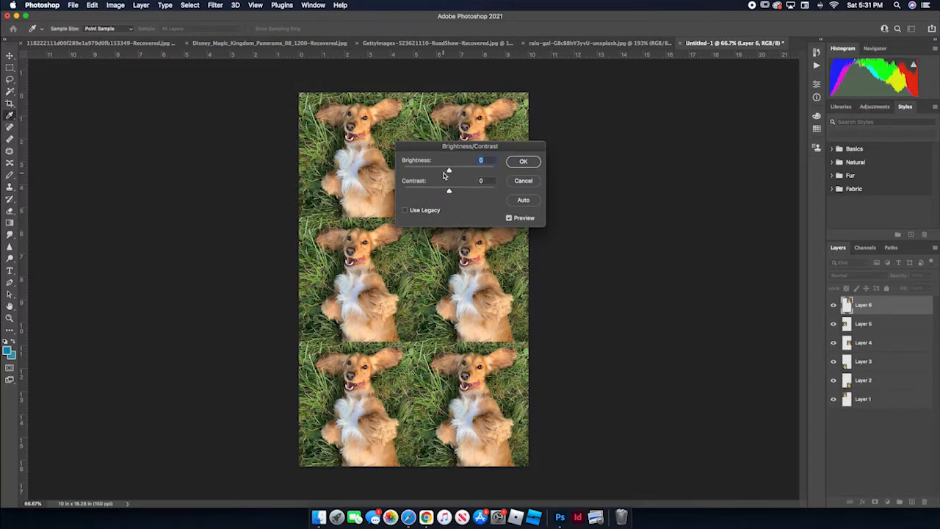
{"action": "mouse_move", "coordinate": [449, 172]}
{"action": "left_mouse_down"}
{"action": "mouse_move", "coordinate": [478, 173]}
{"action": "mouse_move", "coordinate": [456, 175]}
{"action": "mouse_move", "coordinate": [464, 173]}
{"action": "mouse_move", "coordinate": [447, 189]}
{"action": "mouse_move", "coordinate": [475, 190]}
{"action": "mouse_move", "coordinate": [416, 193]}
{"action": "mouse_move", "coordinate": [488, 191]}
{"action": "mouse_move", "coordinate": [467, 173]}
{"action": "left_mouse_up"}
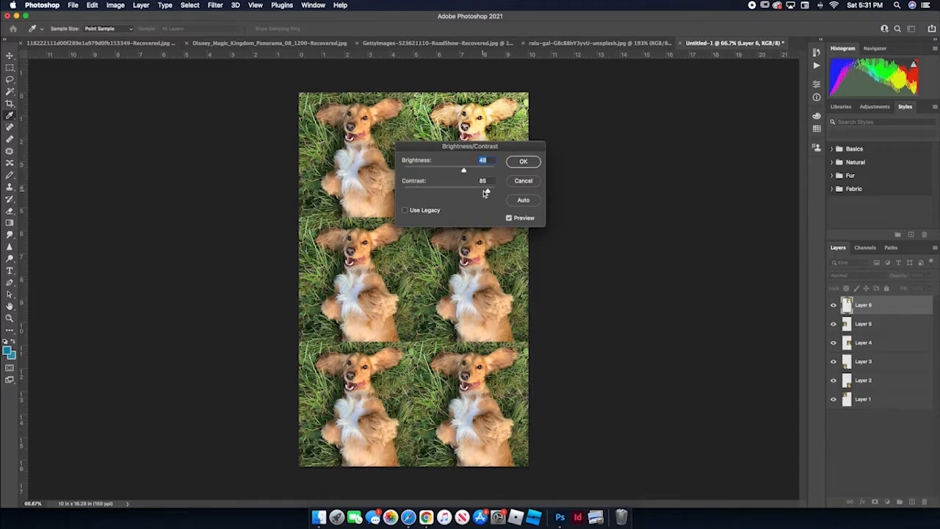
{"action": "key", "text": "Tab"}
{"action": "left_click", "coordinate": [523, 161]}
{"action": "key", "text": "c"}
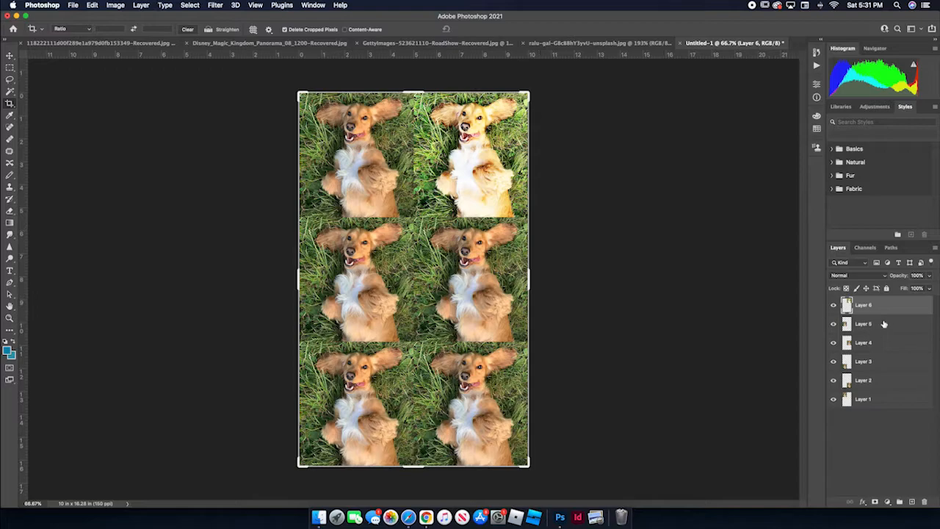
- Apply a Vibrance adjustment to the Layer 5 copy with vibrance +100 and saturation +100, and select Layer 4
{"action": "left_click", "coordinate": [882, 325]}
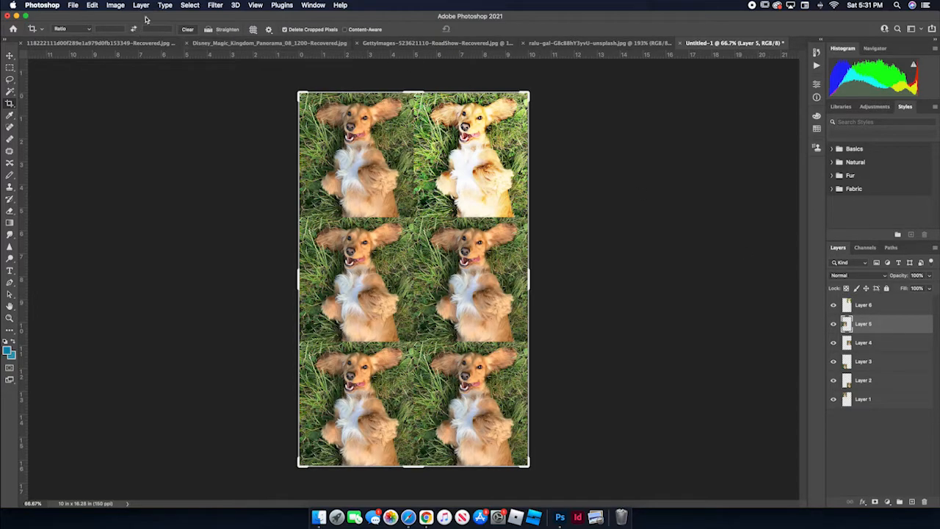
{"action": "left_click", "coordinate": [122, 6]}
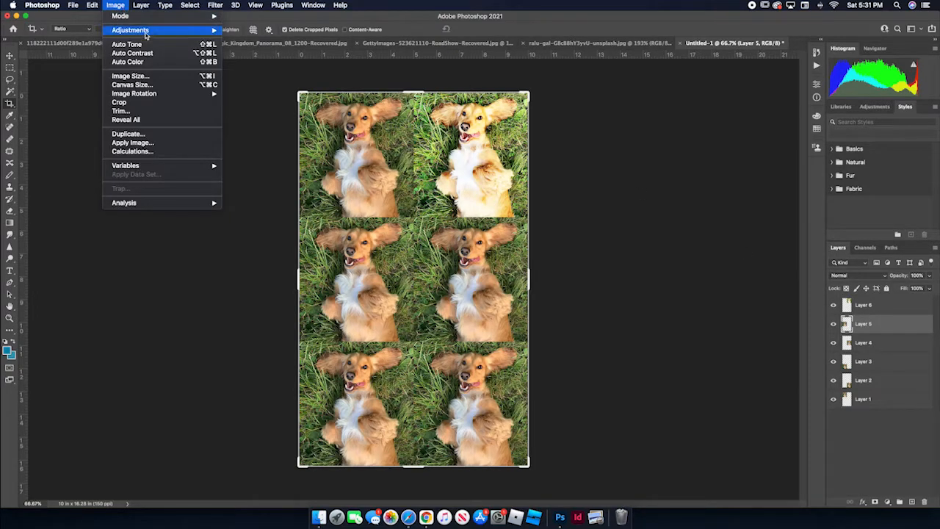
{"action": "mouse_move", "coordinate": [180, 35]}
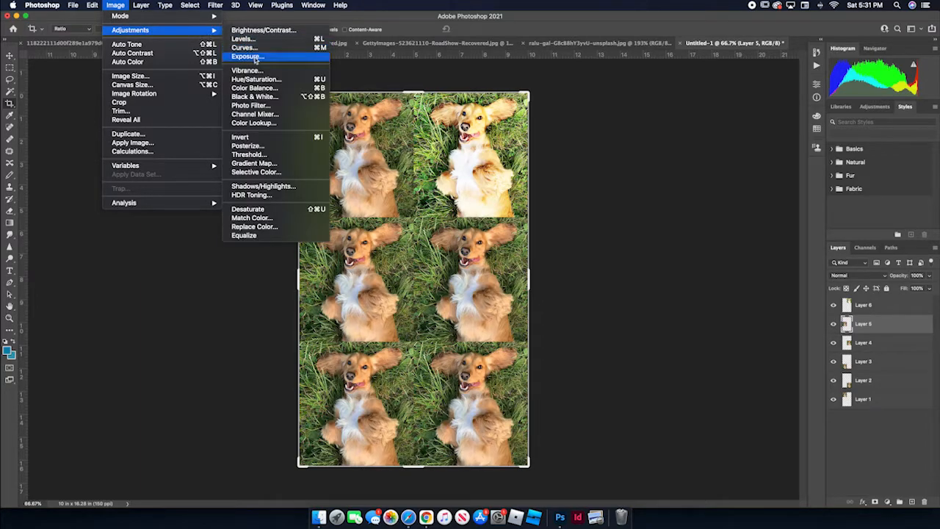
{"action": "left_click", "coordinate": [264, 71]}
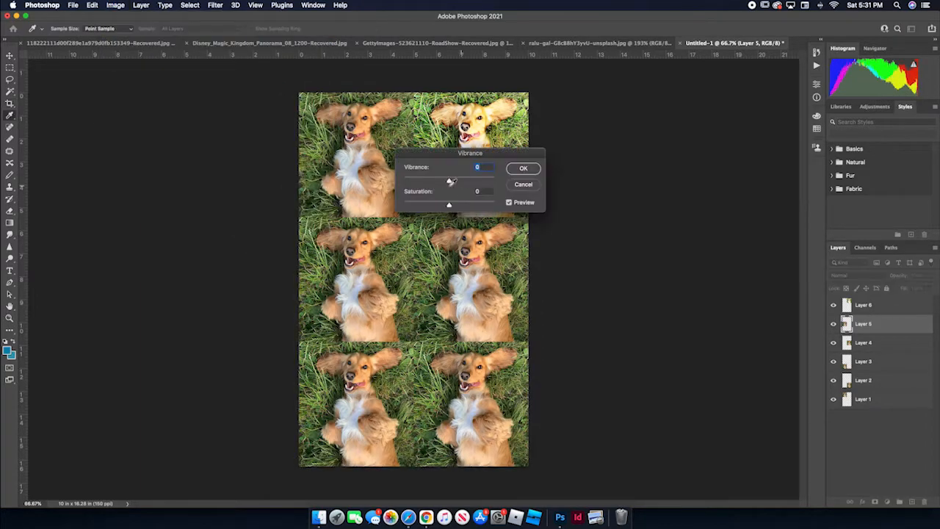
{"action": "left_click_drag", "start_coordinate": [451, 183], "coordinate": [507, 183]}
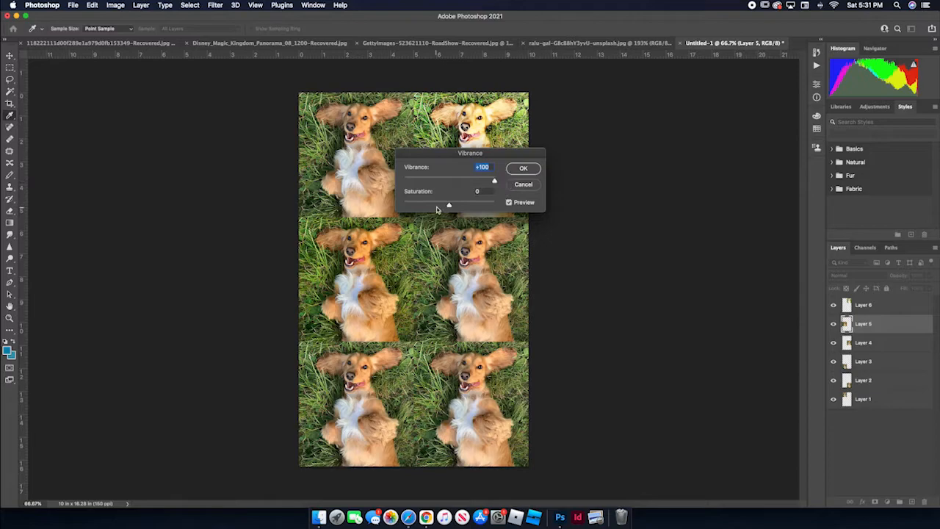
{"action": "left_click_drag", "start_coordinate": [451, 208], "coordinate": [510, 209]}
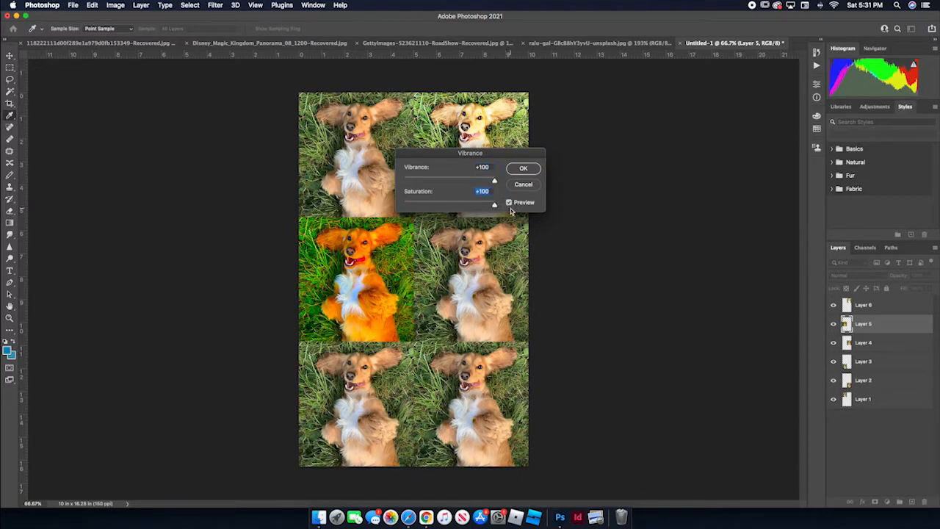
{"action": "left_click", "coordinate": [521, 169]}
{"action": "key", "text": "c"}
{"action": "left_click", "coordinate": [881, 342]}
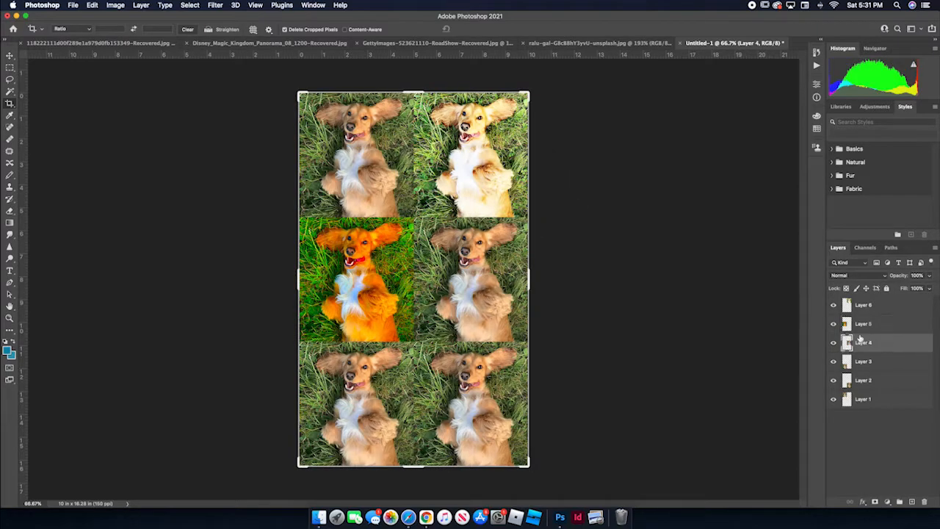
{"action": "left_click", "coordinate": [115, 5]}
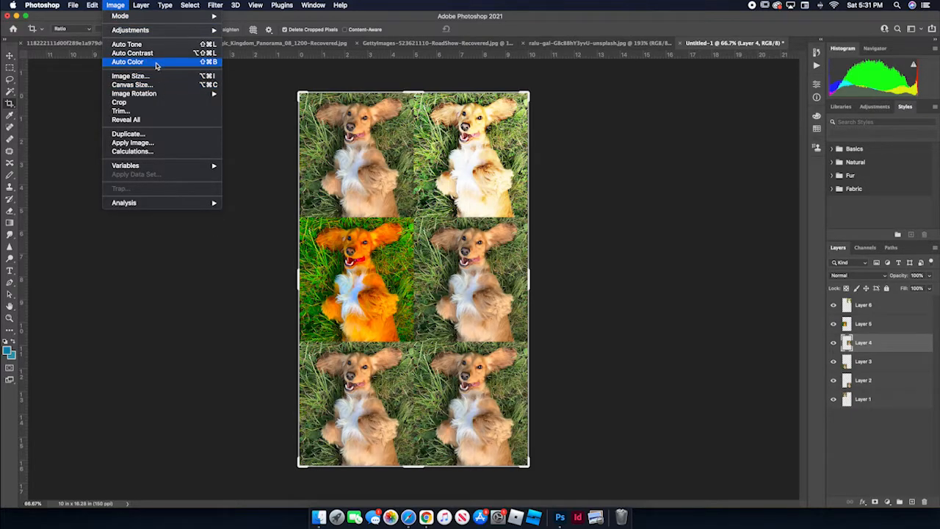
{"action": "mouse_move", "coordinate": [163, 32]}
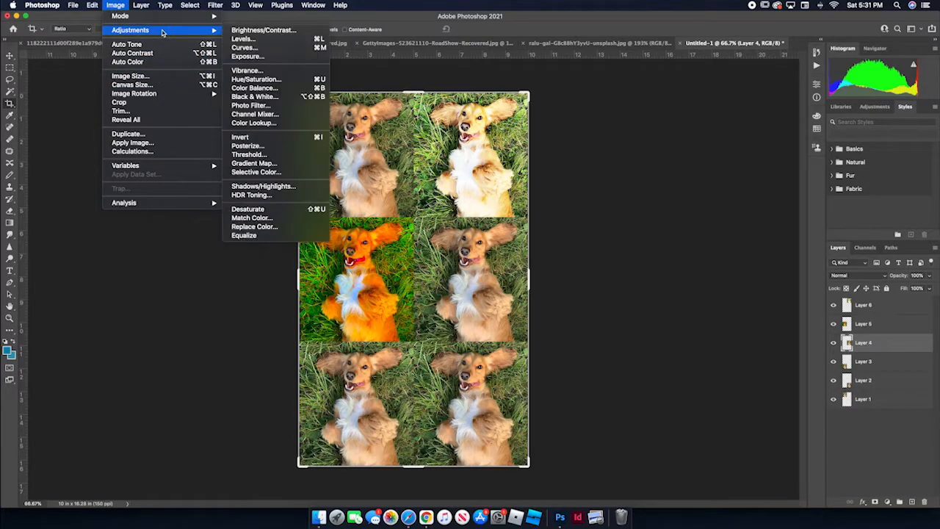
{"action": "left_click", "coordinate": [266, 97]}
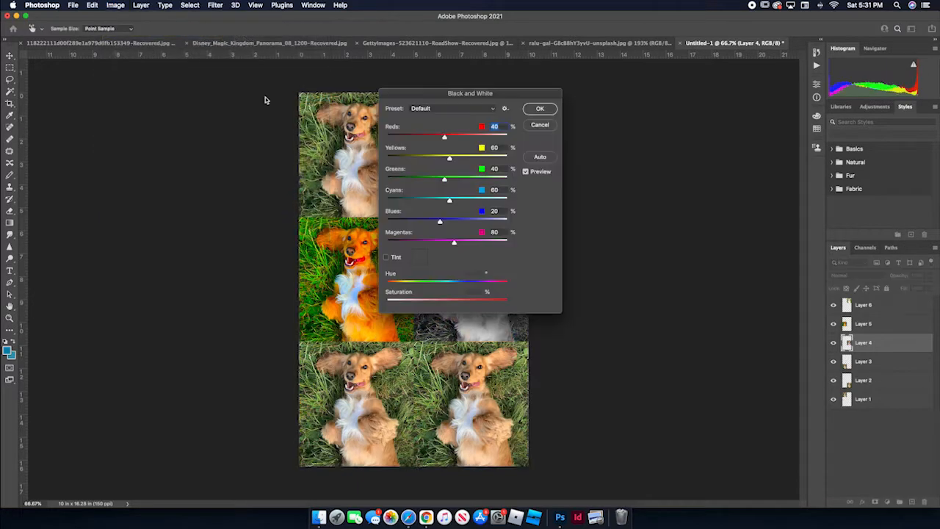
{"action": "left_click_drag", "start_coordinate": [433, 98], "coordinate": [617, 164]}
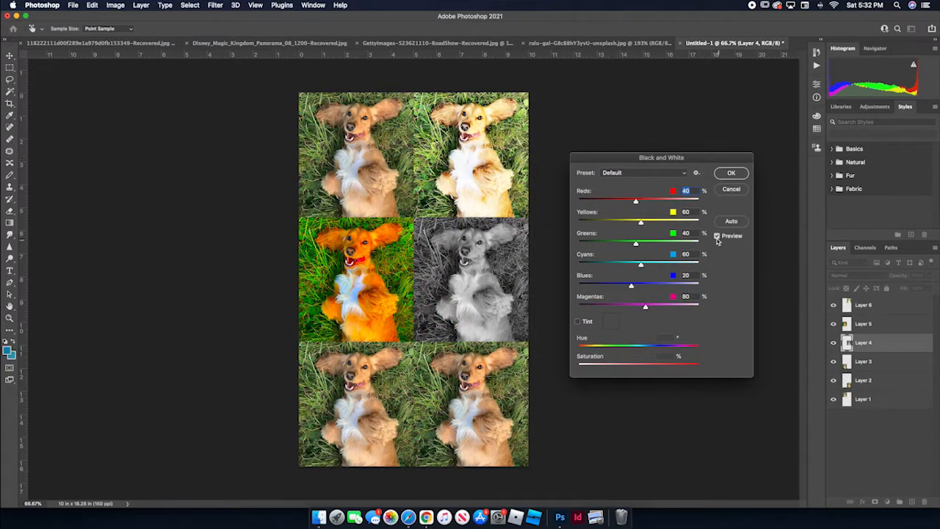
{"action": "left_click_drag", "start_coordinate": [640, 222], "coordinate": [654, 201]}
{"action": "mouse_move", "coordinate": [641, 265]}
{"action": "left_mouse_down"}
{"action": "mouse_move", "coordinate": [703, 267]}
{"action": "mouse_move", "coordinate": [594, 265]}
{"action": "mouse_move", "coordinate": [622, 265]}
{"action": "left_mouse_up"}
{"action": "left_click_drag", "start_coordinate": [647, 309], "coordinate": [578, 305]}
{"action": "left_click", "coordinate": [731, 191]}
{"action": "key", "text": "c"}
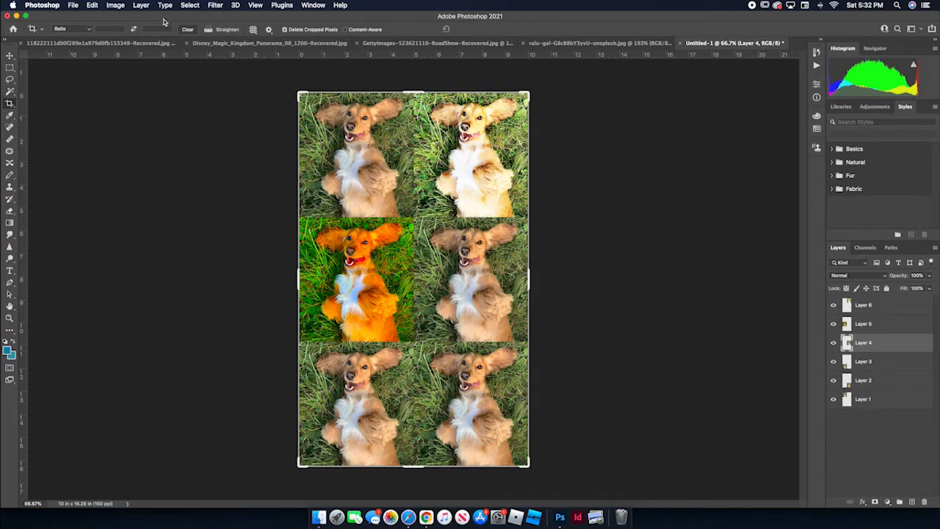
- Invert the colors of the Layer 4 dog photo copy in the second row
{"action": "left_click", "coordinate": [116, 6]}
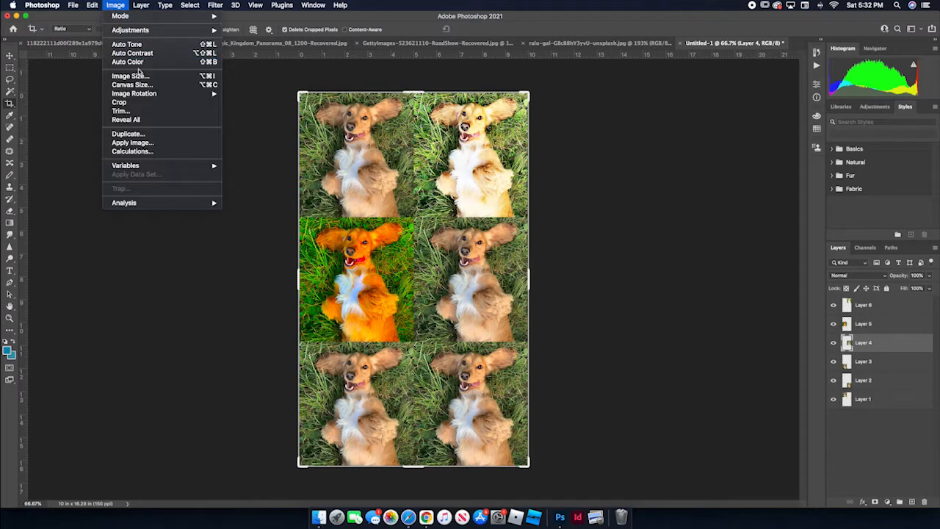
{"action": "mouse_move", "coordinate": [139, 30]}
{"action": "left_click", "coordinate": [253, 137]}
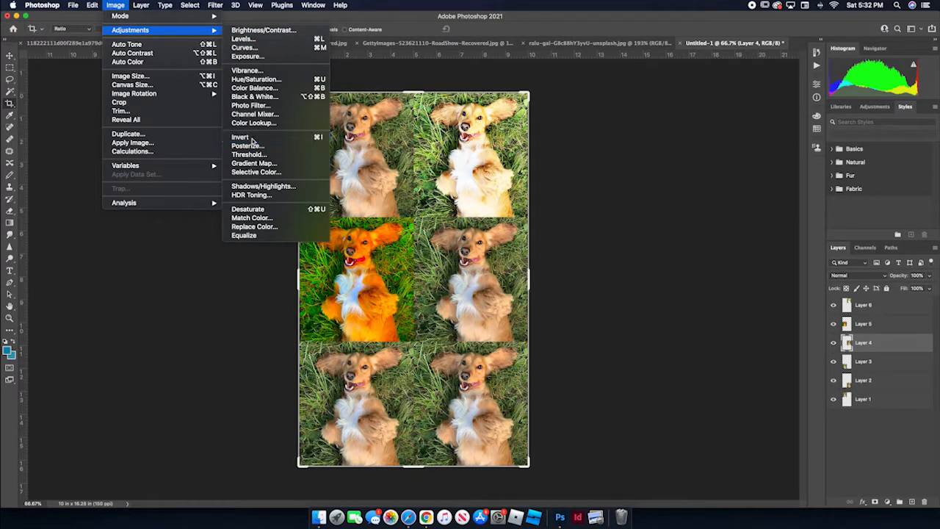
- Apply a Threshold adjustment at level 128 to the Layer 3 copy in the third row
{"action": "left_click", "coordinate": [875, 361]}
{"action": "left_click", "coordinate": [116, 6]}
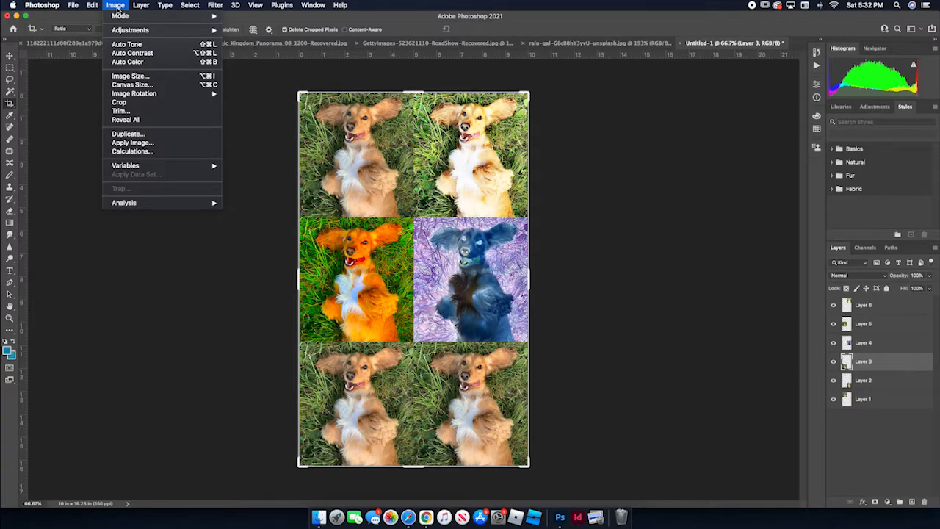
{"action": "mouse_move", "coordinate": [141, 31]}
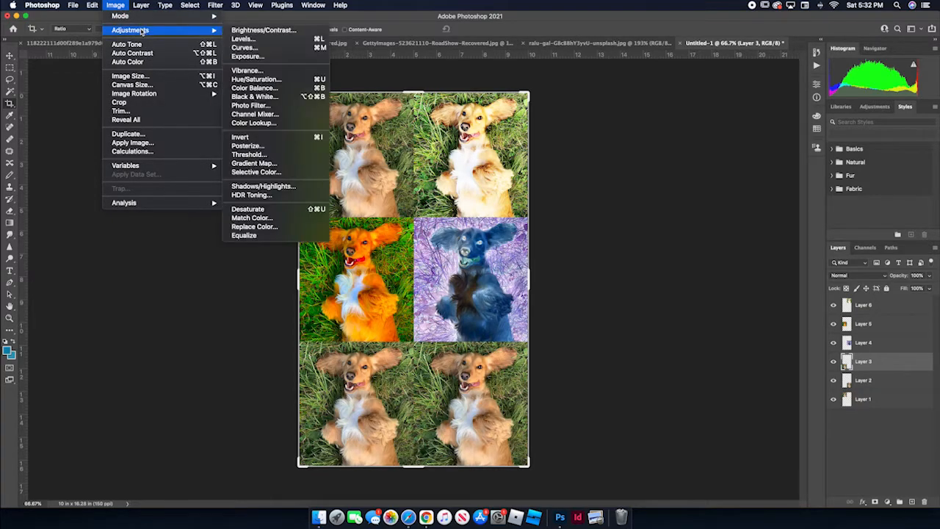
{"action": "left_click", "coordinate": [251, 155]}
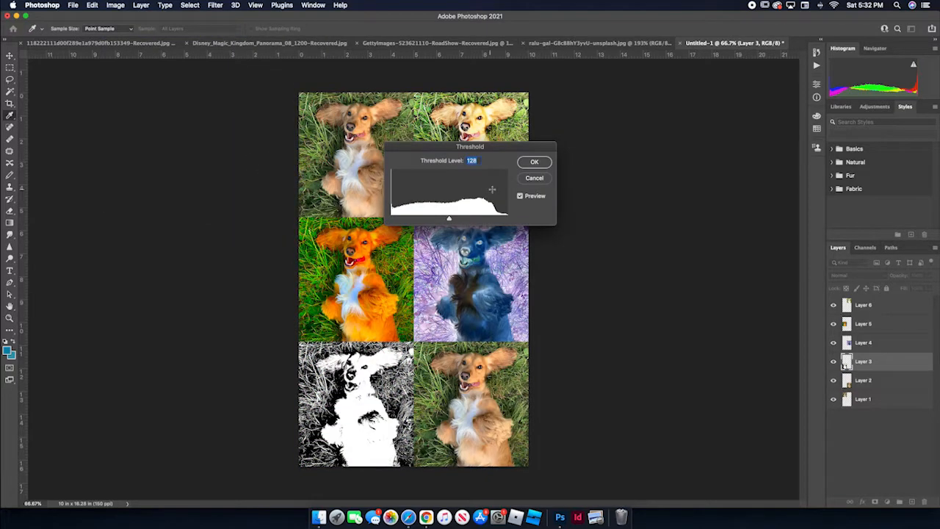
{"action": "left_click", "coordinate": [534, 162]}
- Apply a Posterize adjustment with 2 levels to the Layer 2 copy in the third row
{"action": "left_click", "coordinate": [918, 380]}
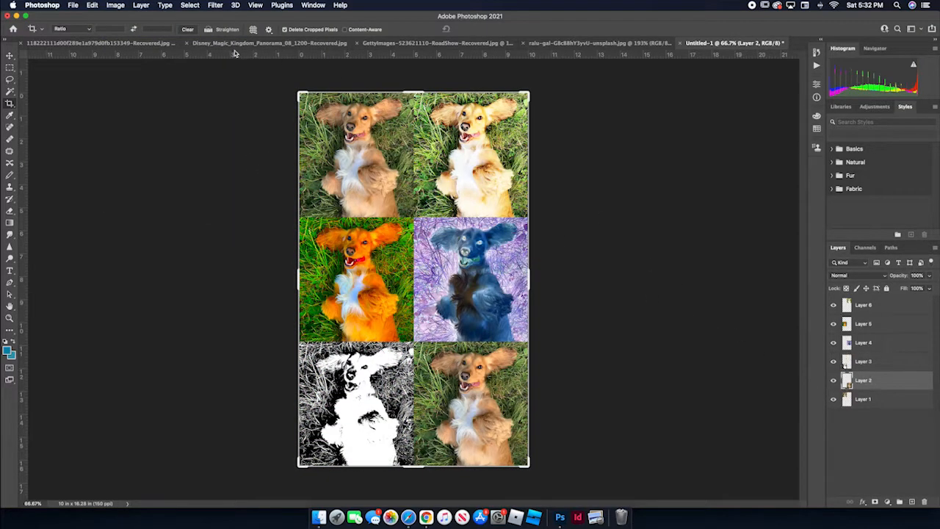
{"action": "left_click", "coordinate": [115, 5]}
{"action": "mouse_move", "coordinate": [126, 32]}
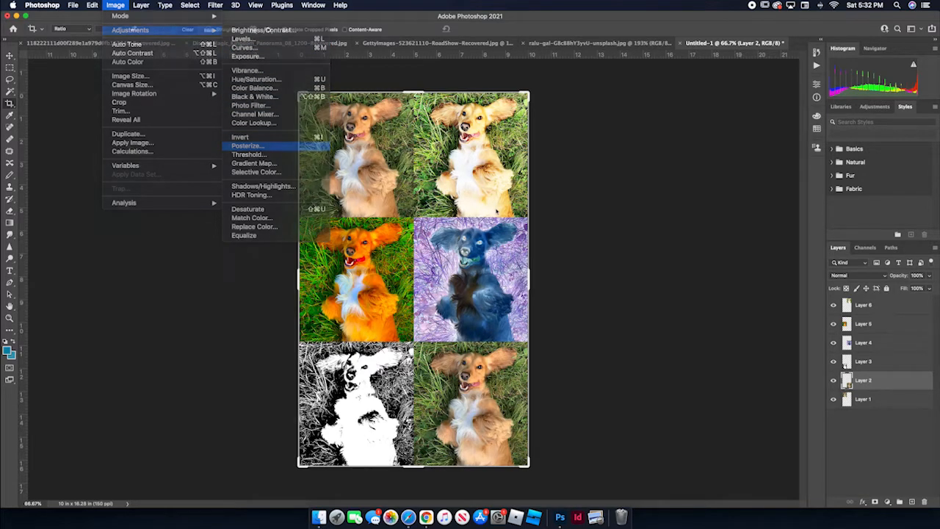
{"action": "left_click", "coordinate": [287, 147]}
{"action": "mouse_move", "coordinate": [391, 182]}
{"action": "left_mouse_down"}
{"action": "mouse_move", "coordinate": [435, 181]}
{"action": "mouse_move", "coordinate": [388, 180]}
{"action": "left_mouse_up"}
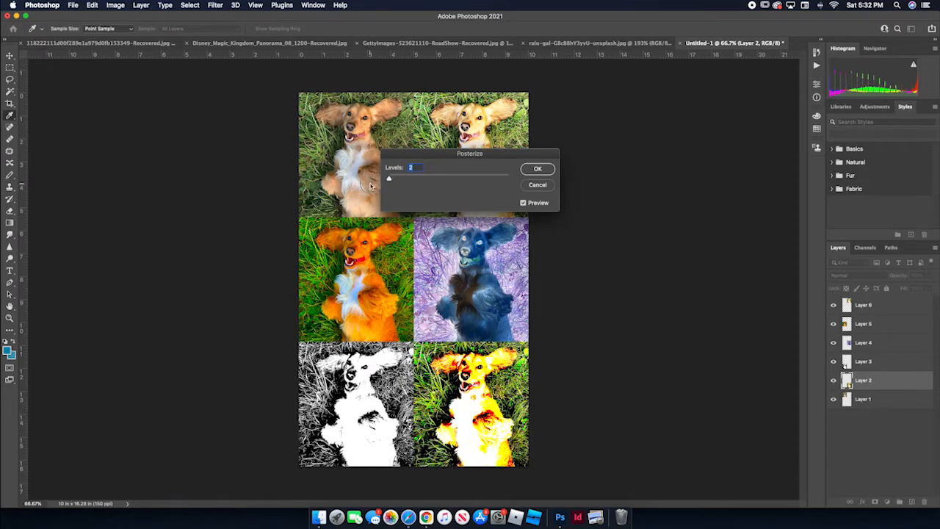
{"action": "left_click", "coordinate": [538, 169]}
{"action": "key", "text": "c"}
- Apply a Photo Filter with Warming Filter (81) at 25% density to the Layer 1 dog photo copy in the first row
{"action": "left_click", "coordinate": [876, 404]}
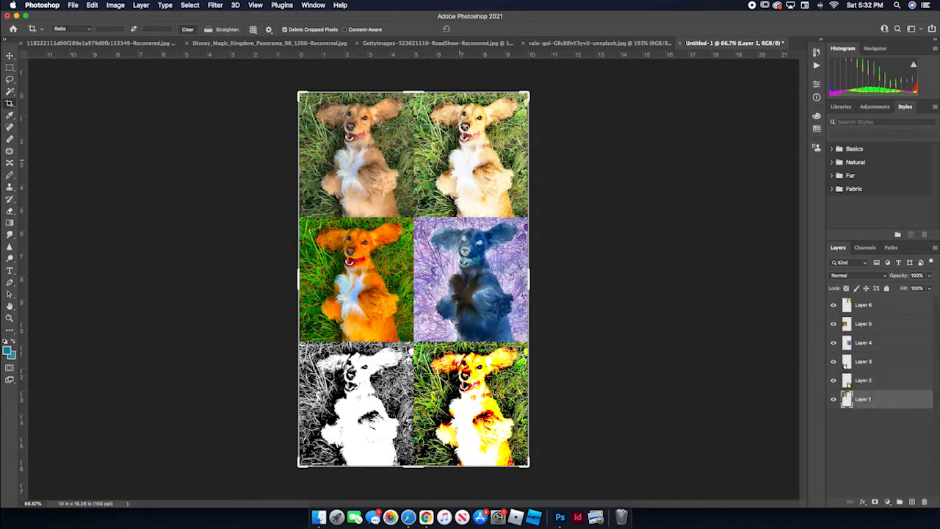
{"action": "left_click", "coordinate": [115, 6]}
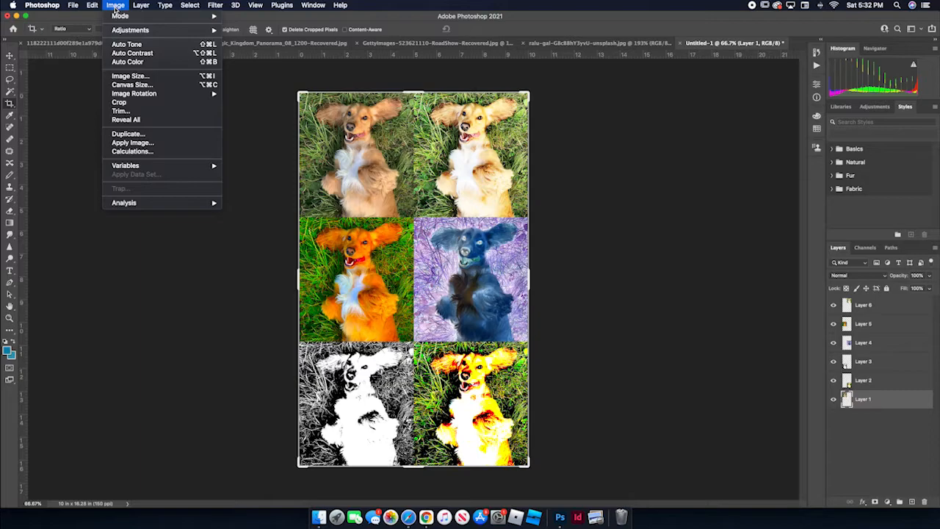
{"action": "mouse_move", "coordinate": [136, 31]}
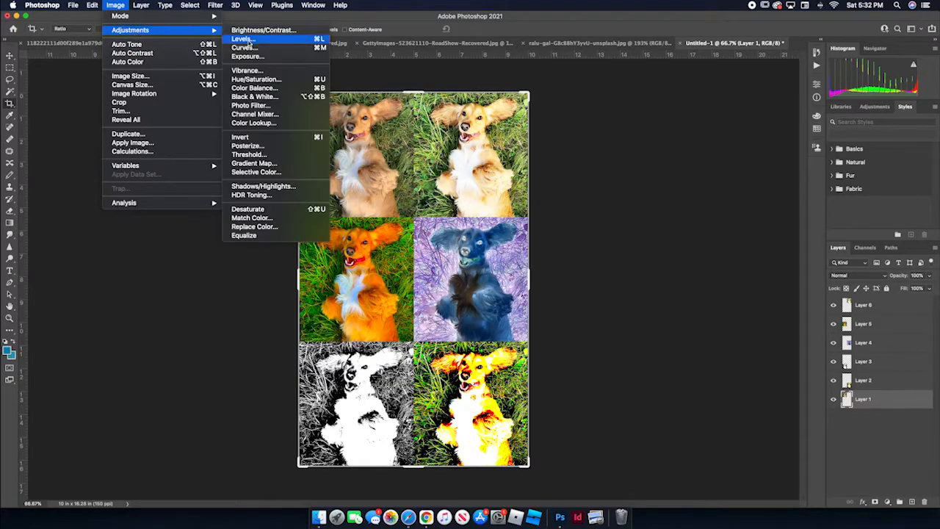
{"action": "left_click", "coordinate": [253, 106]}
{"action": "left_click", "coordinate": [508, 163]}
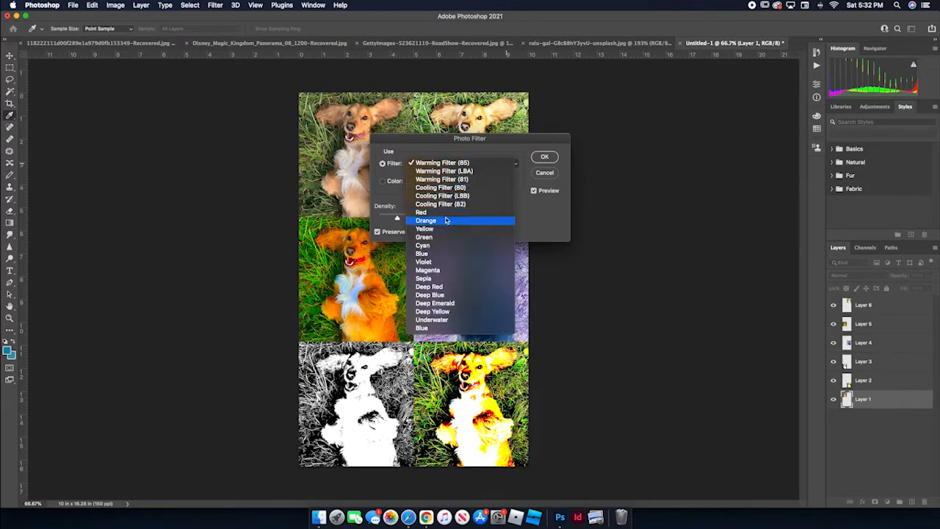
{"action": "left_click", "coordinate": [426, 180]}
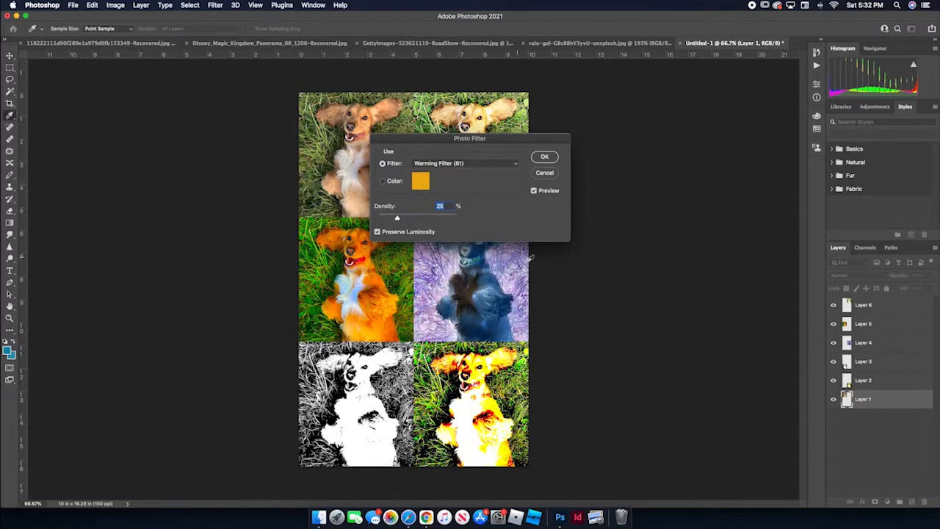
{"action": "left_click", "coordinate": [544, 157]}
{"action": "key", "text": "c"}
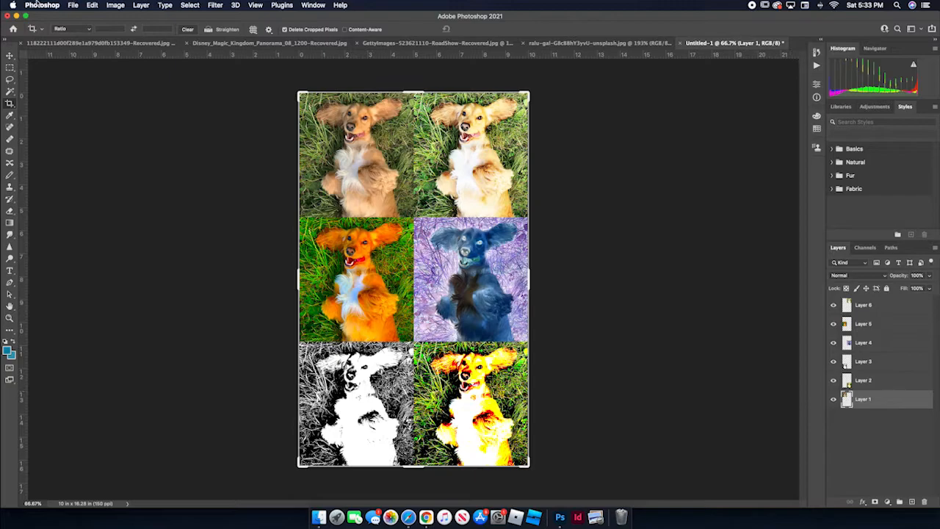
- Shift the hue of the Layer 1 dog photo copy with a Hue/Saturation adjustment to give blue fur and purple grass
{"action": "left_click", "coordinate": [119, 6]}
{"action": "mouse_move", "coordinate": [180, 32]}
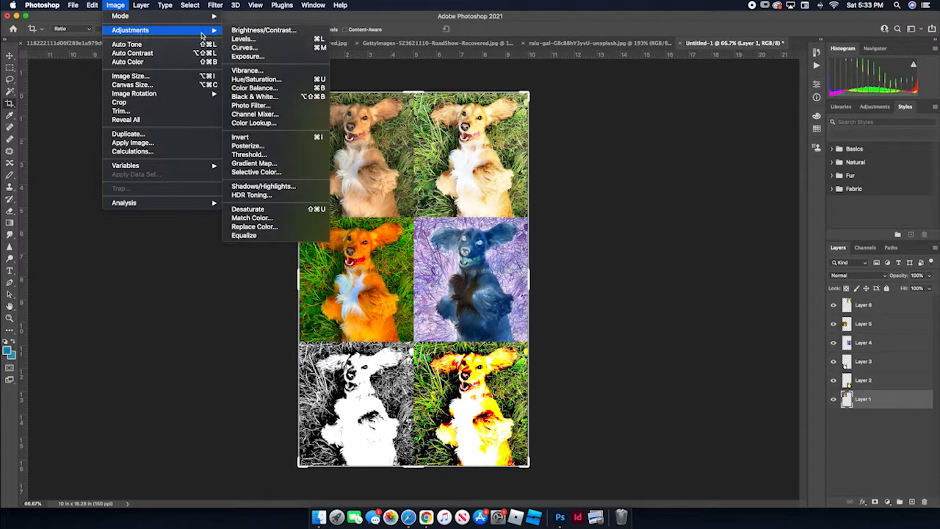
{"action": "left_click", "coordinate": [308, 79]}
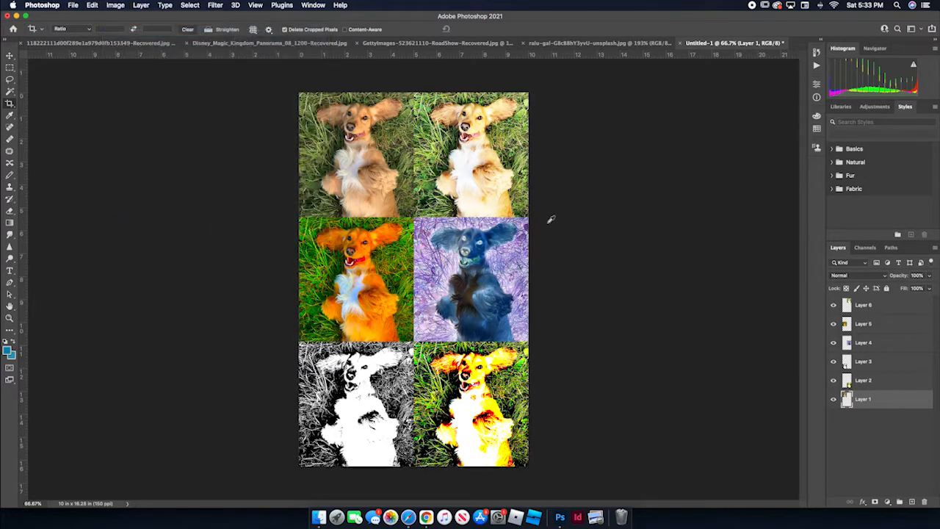
{"action": "left_click_drag", "start_coordinate": [449, 182], "coordinate": [505, 185]}
{"action": "left_click", "coordinate": [551, 137]}
{"action": "key", "text": "c"}
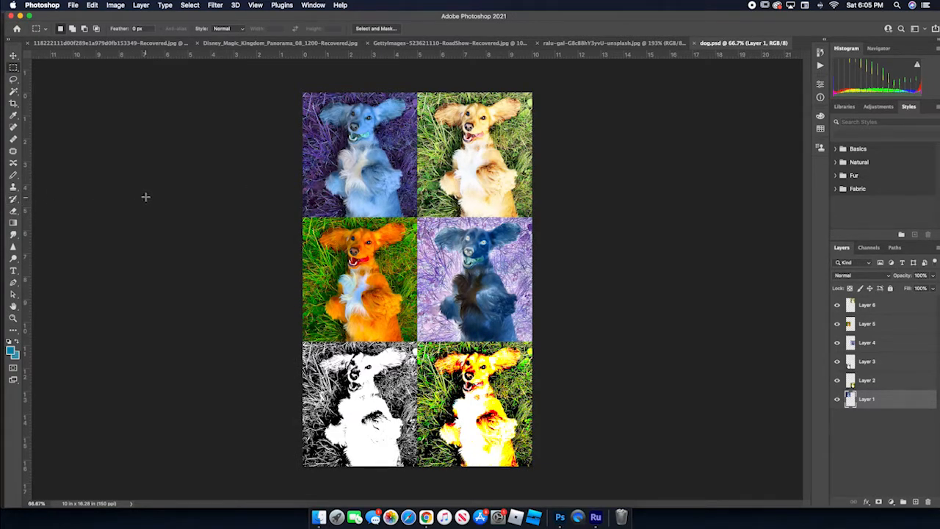
- Save a JPEG copy of the collage as dog copy.jpg at Maximum quality 10, in Progressive format with 3 scans
{"action": "left_click", "coordinate": [76, 6]}
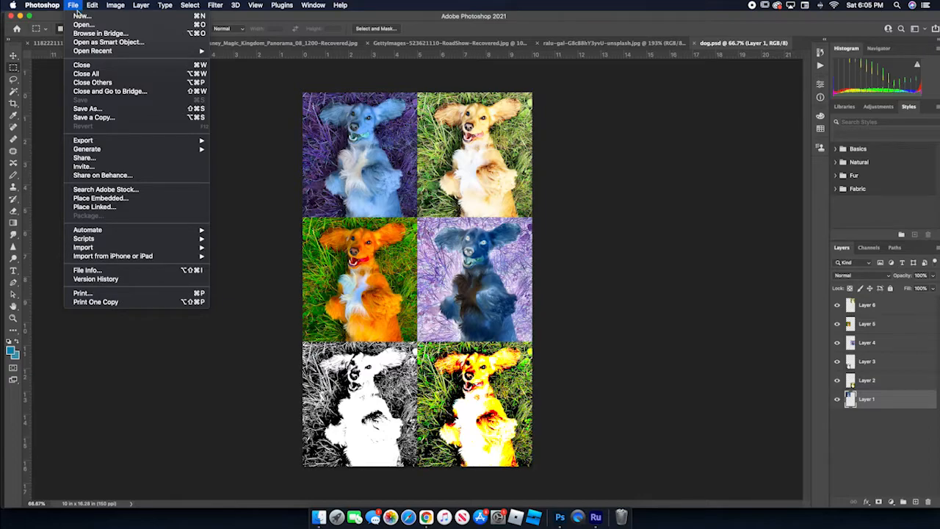
{"action": "left_click", "coordinate": [86, 118]}
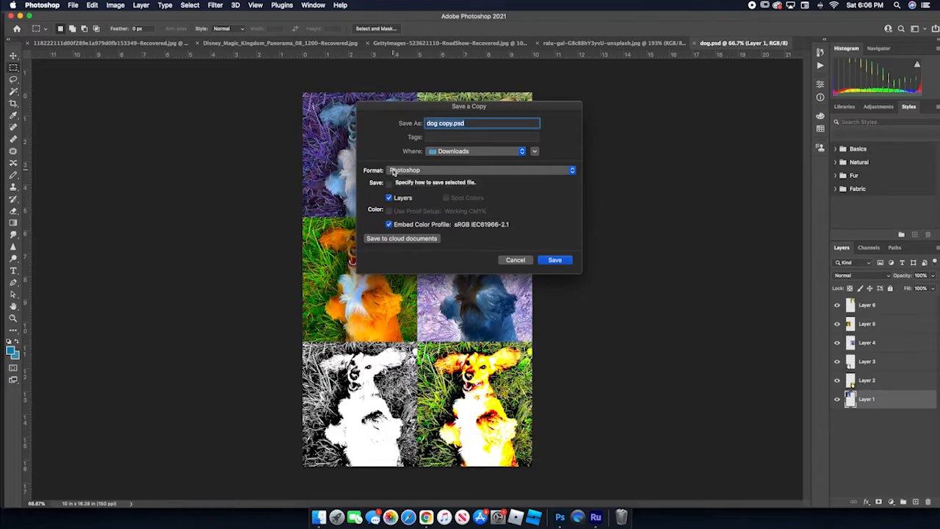
{"action": "left_click", "coordinate": [393, 172]}
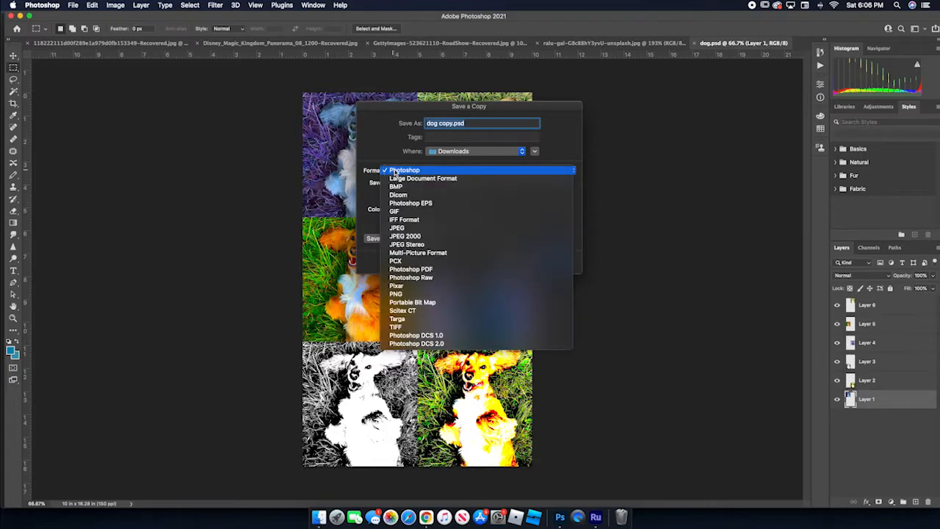
{"action": "left_click", "coordinate": [426, 232]}
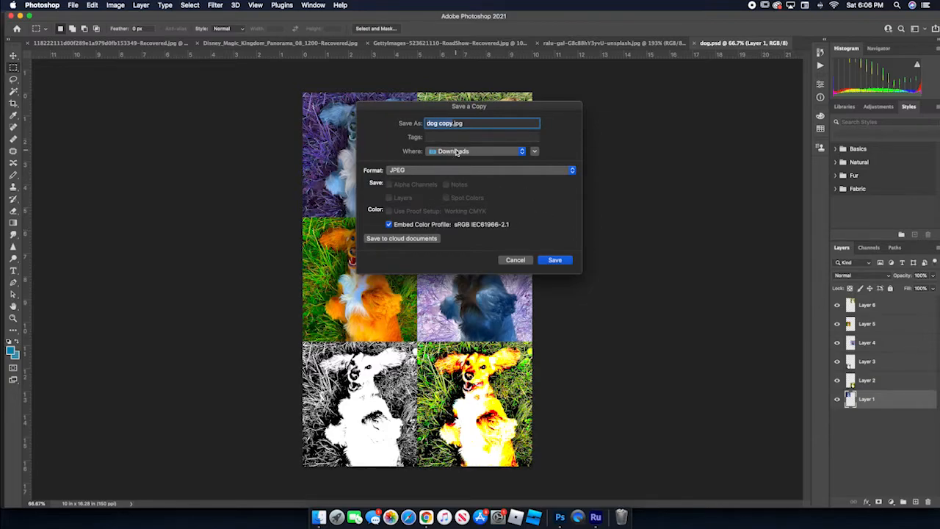
{"action": "left_click", "coordinate": [457, 154]}
{"action": "left_click", "coordinate": [463, 162]}
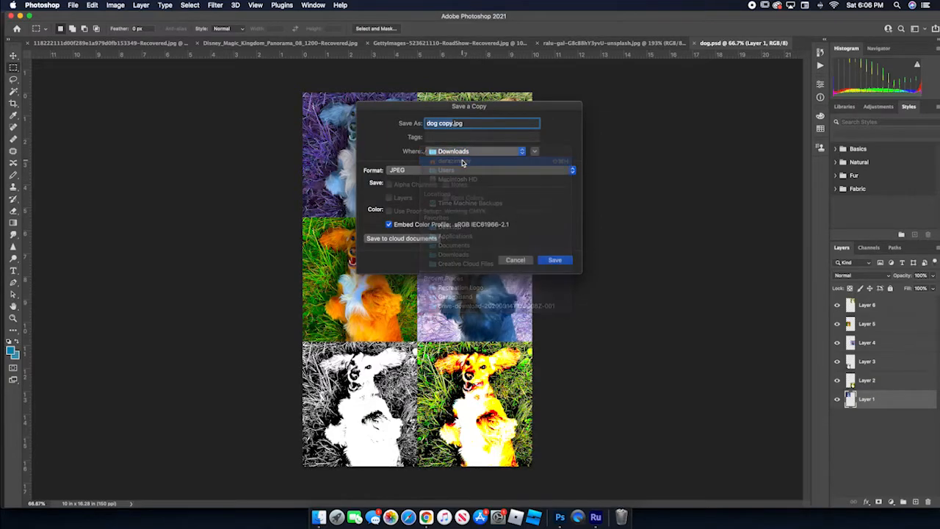
{"action": "left_click", "coordinate": [556, 261]}
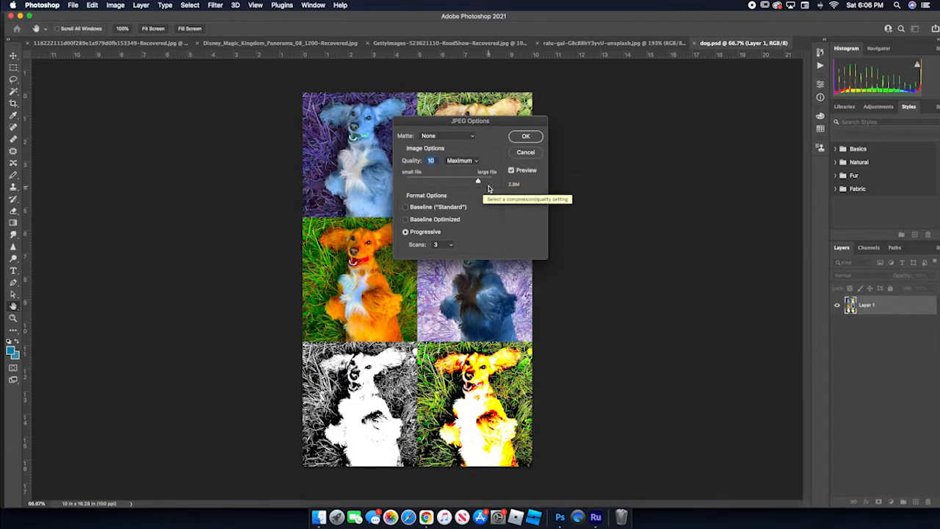
{"action": "left_click", "coordinate": [527, 138]}
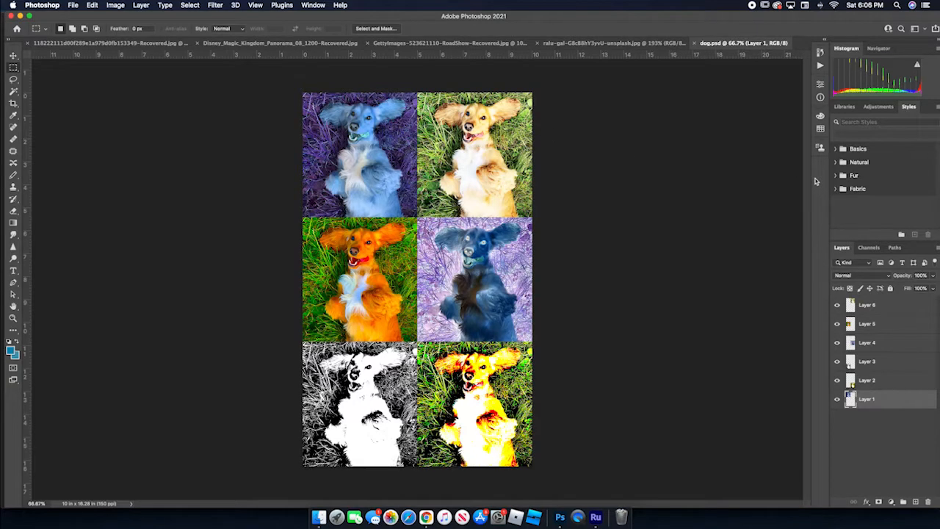